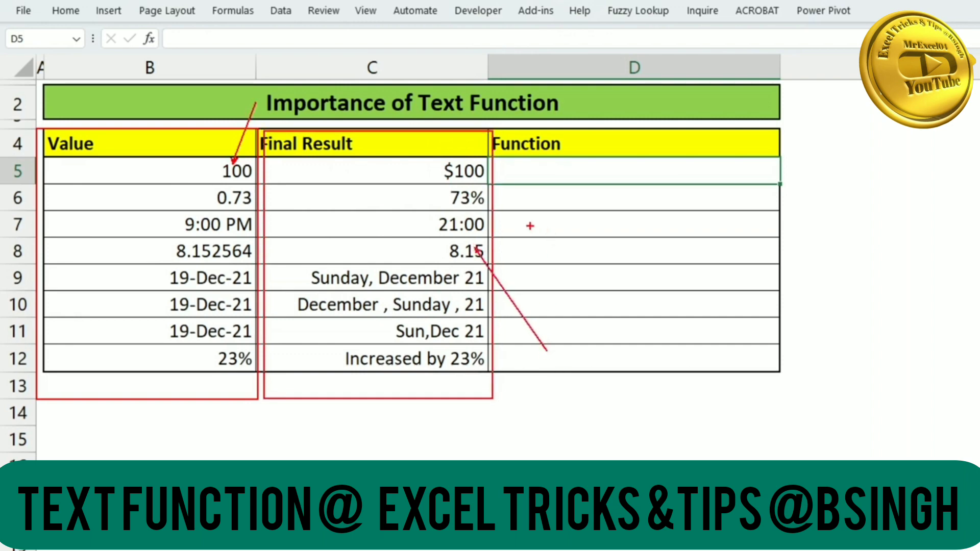
# - Inspect the $100 target in the Final Result column and return to cell D5
pyautogui.click(464, 183)
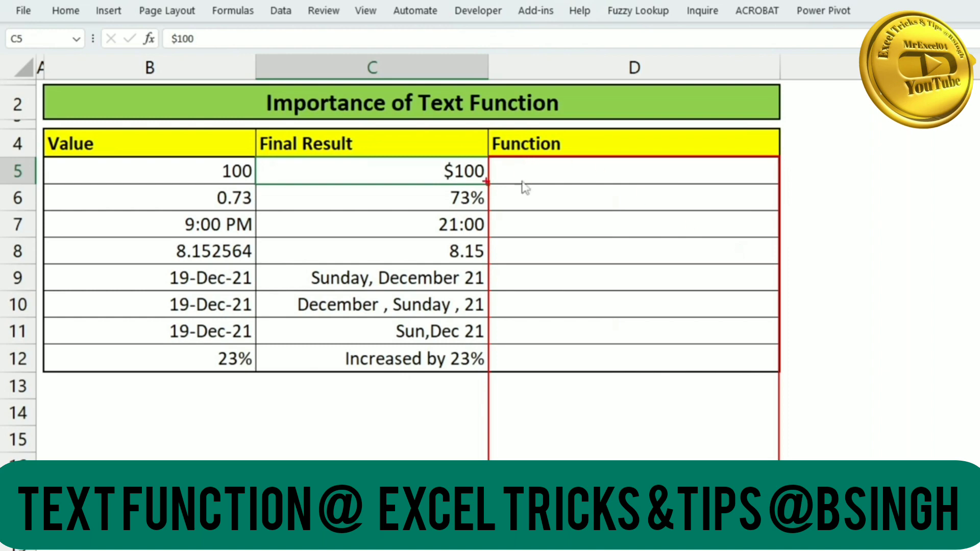
pyautogui.click(551, 174)
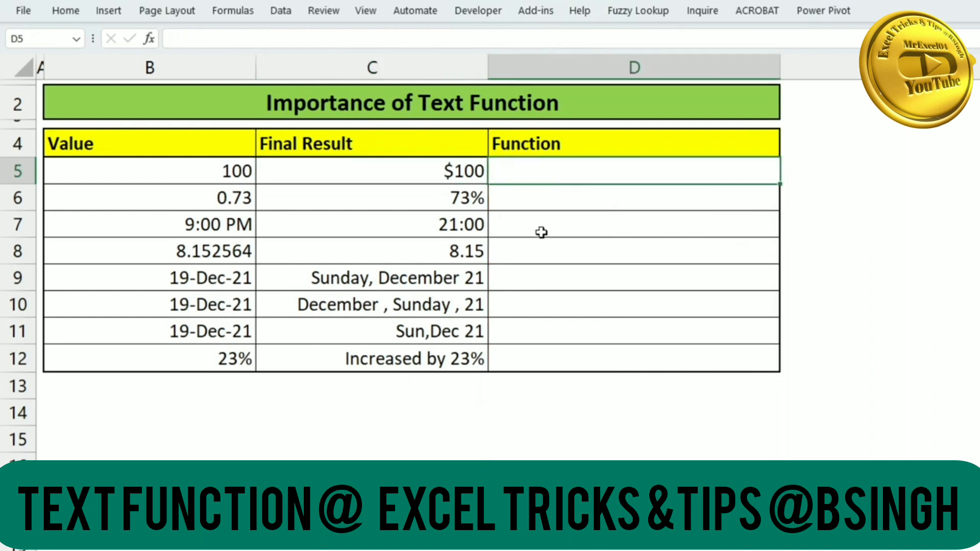
pyautogui.moveTo(202, 155); pyautogui.dragTo(253, 188)
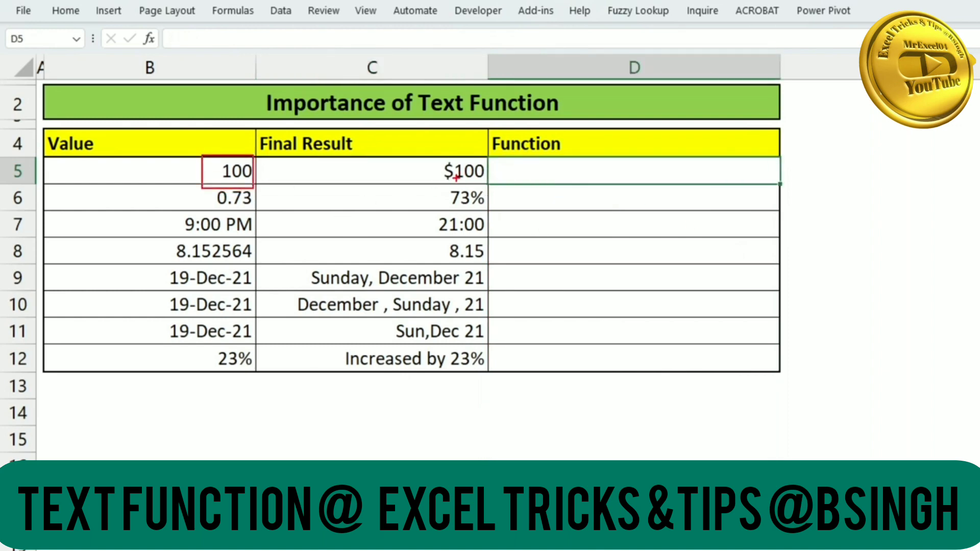
pyautogui.moveTo(501, 165); pyautogui.dragTo(652, 189)
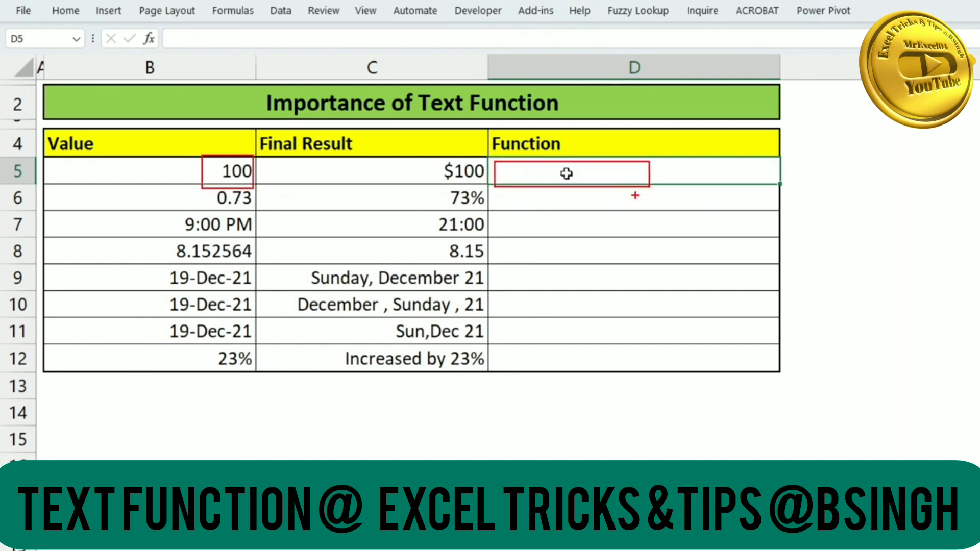
pyautogui.press('Escape')
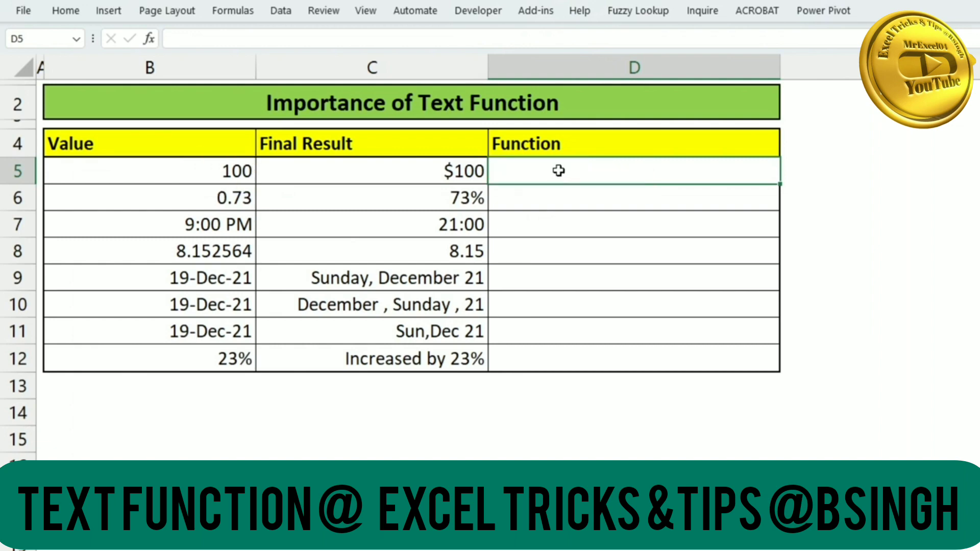
# - Enter =TEXT(B5,"$#") in D5 so it displays $100
pyautogui.write('=text')
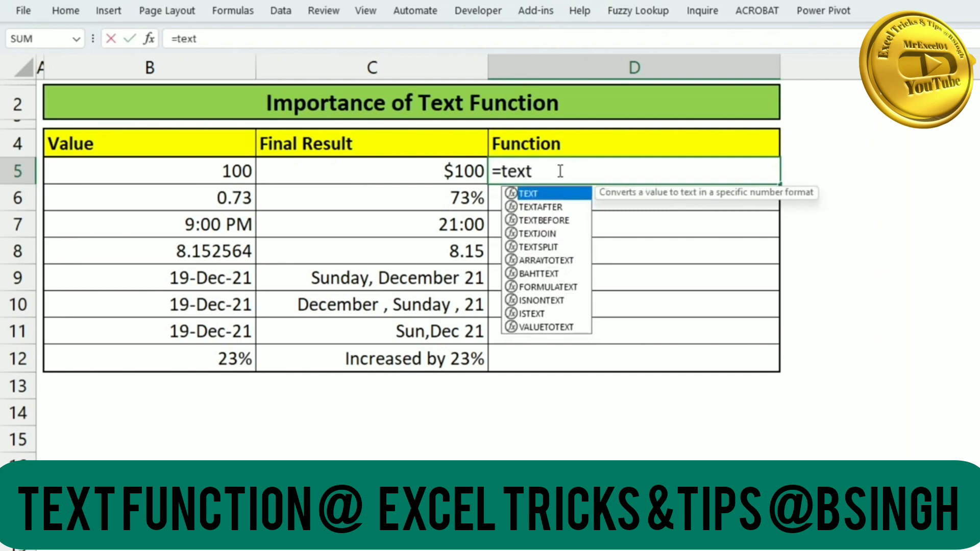
pyautogui.press('Tab')
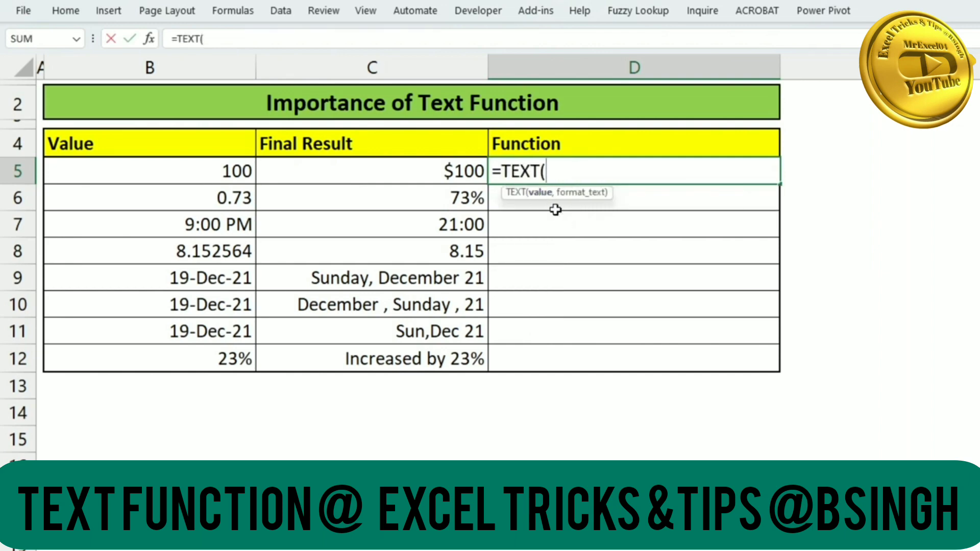
pyautogui.moveTo(524, 187); pyautogui.dragTo(610, 204)
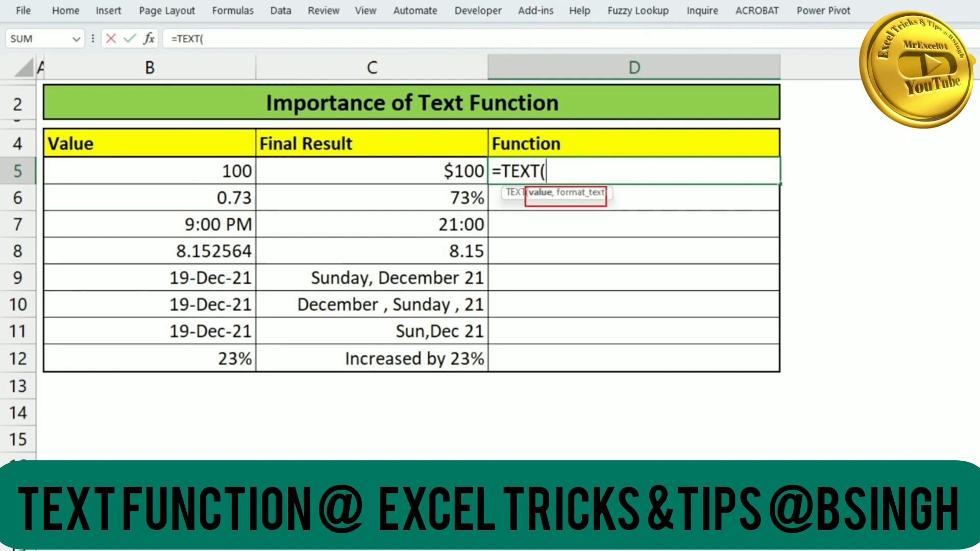
pyautogui.moveTo(540, 200); pyautogui.dragTo(568, 243)
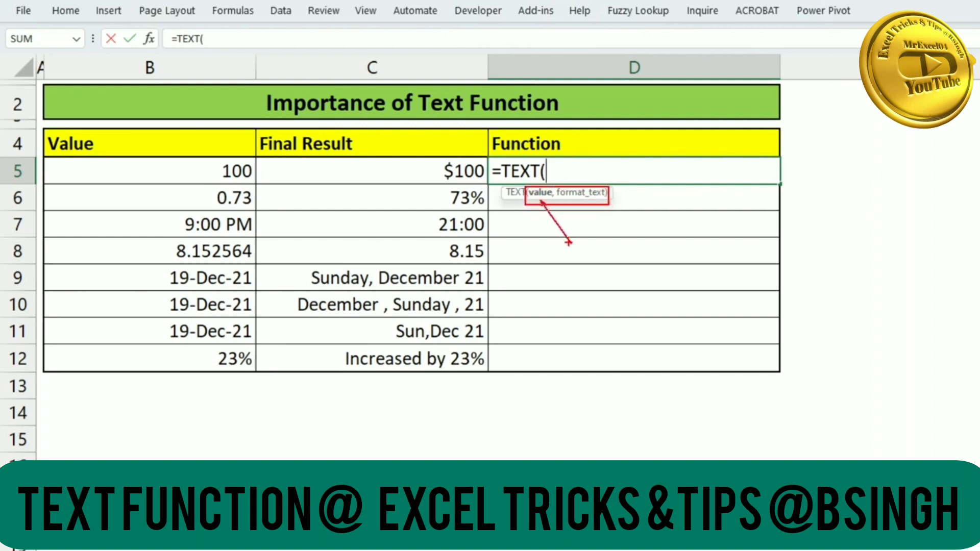
pyautogui.press('Escape')
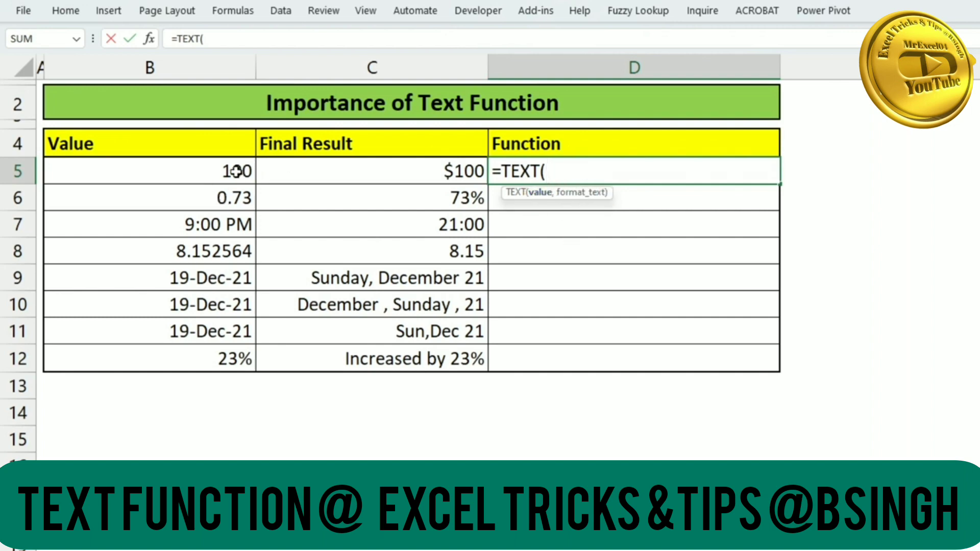
pyautogui.click(239, 172)
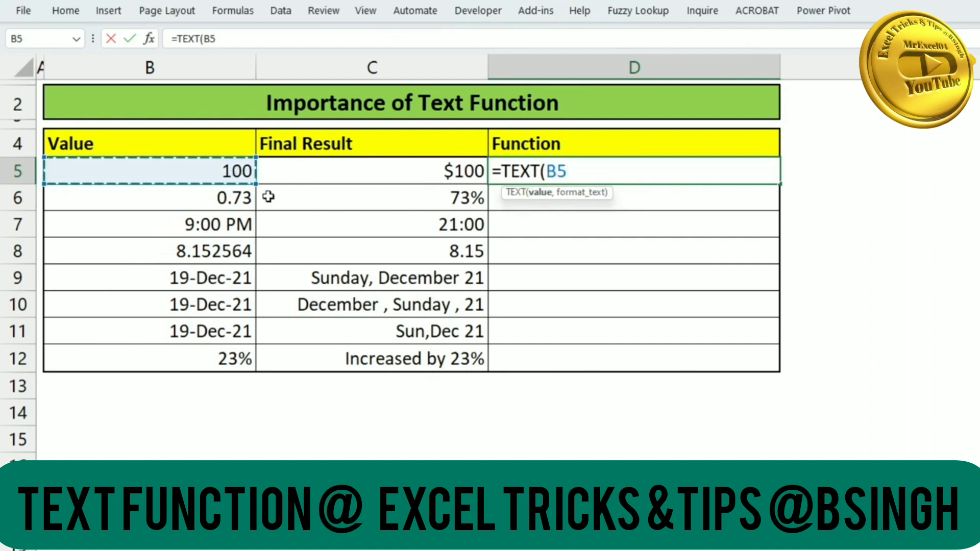
pyautogui.write(',')
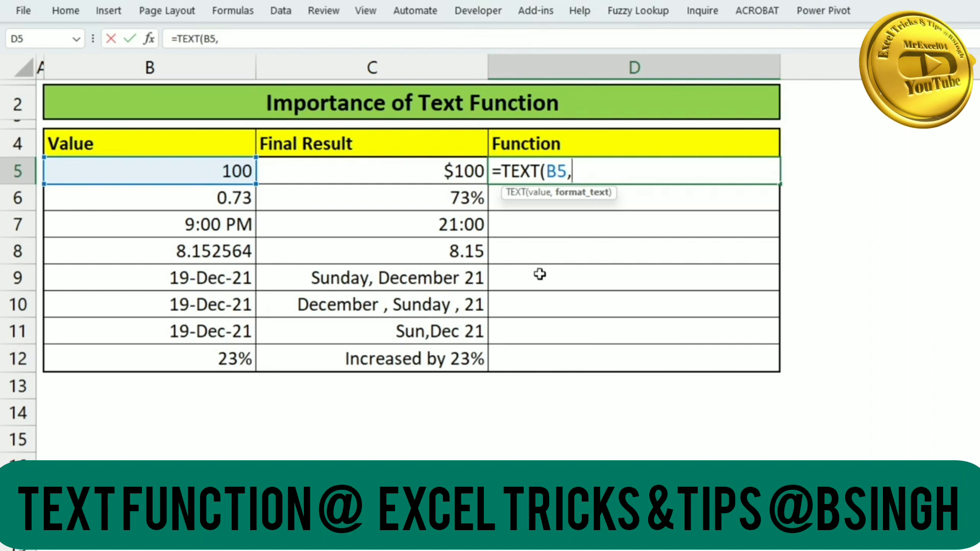
pyautogui.write('"')
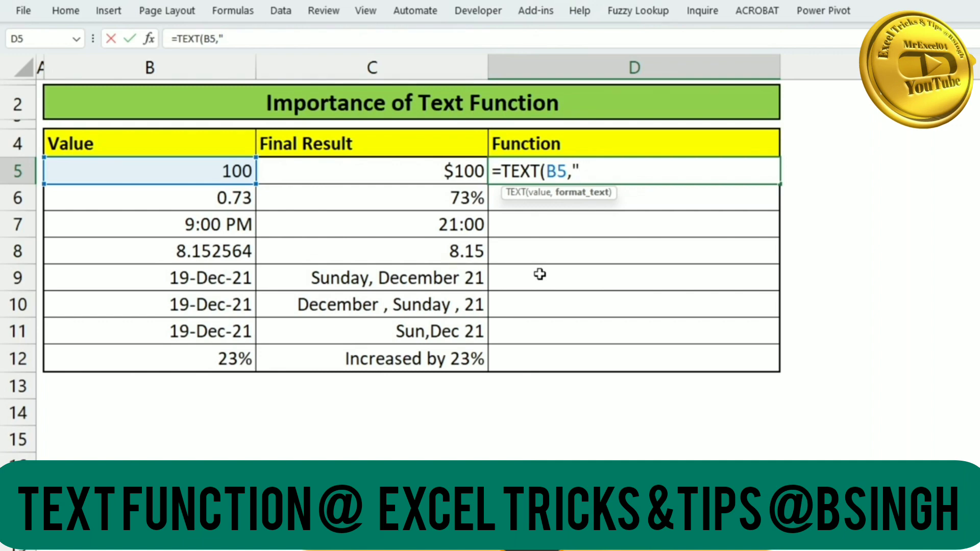
pyautogui.write('$')
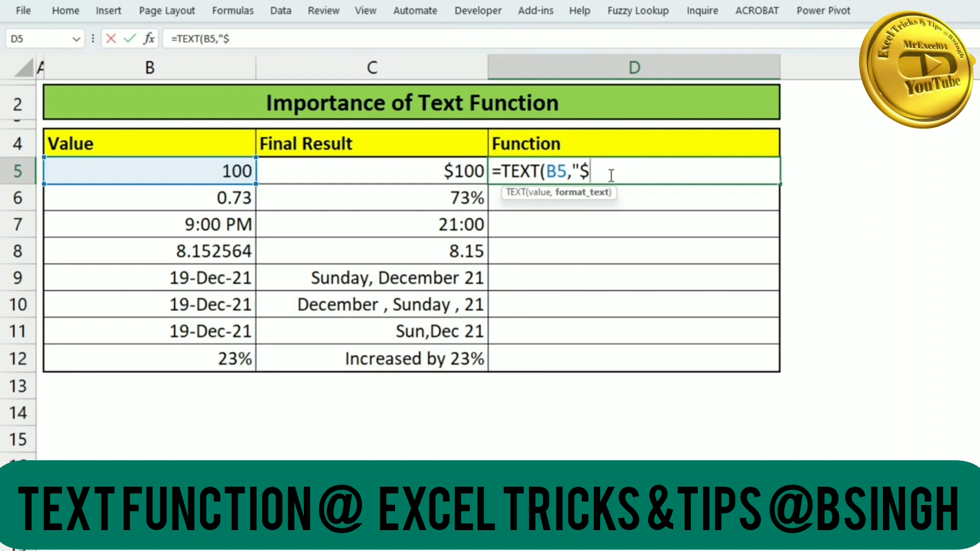
pyautogui.write('#')
pyautogui.write('")')
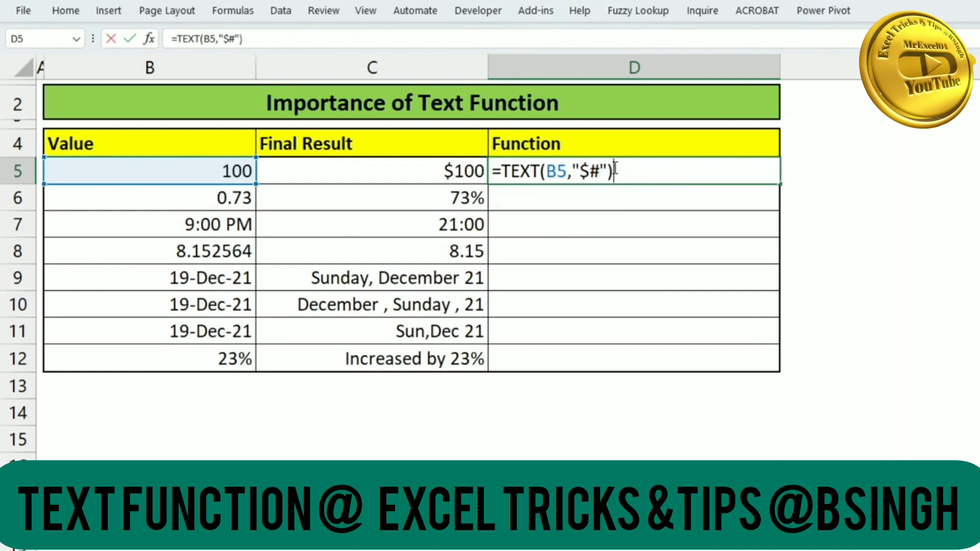
pyautogui.press('Return')
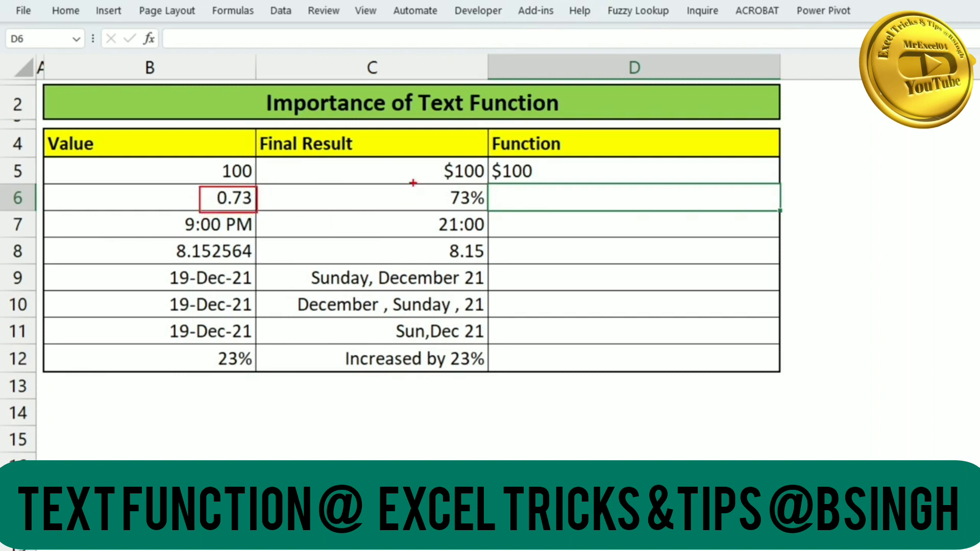
# - Enter =TEXT(B6,"#%") in D6 to display 0.73 as 73%
pyautogui.moveTo(413, 183); pyautogui.dragTo(488, 213)
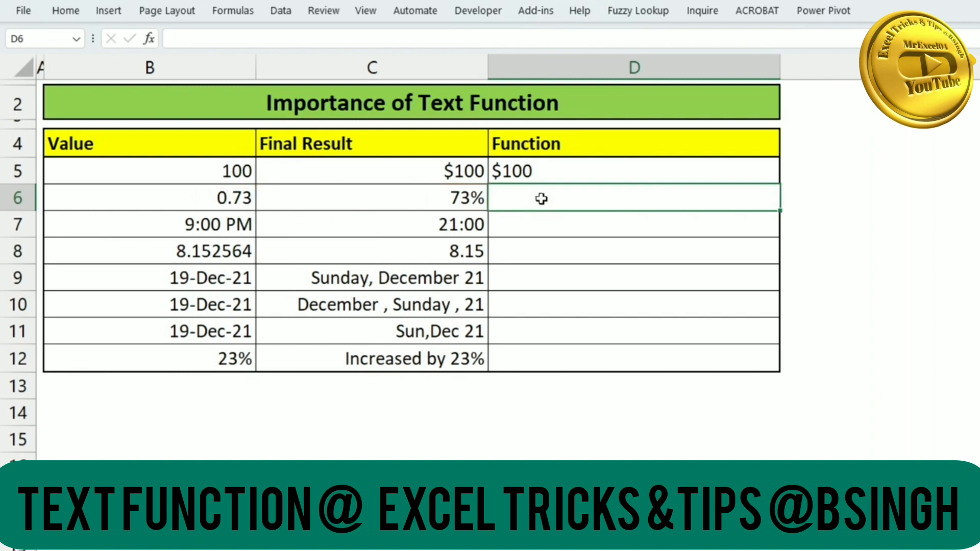
pyautogui.write('=text')
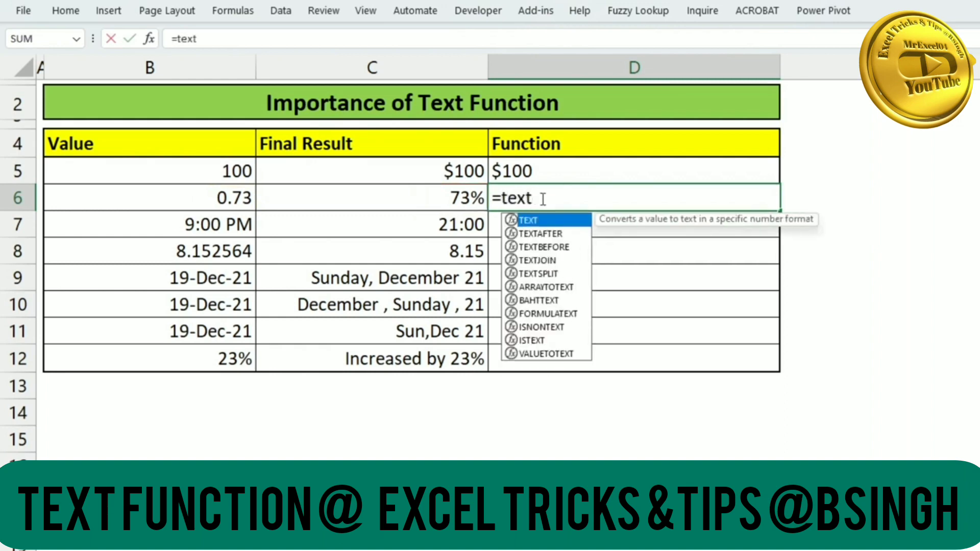
pyautogui.press('Tab')
pyautogui.click(225, 198)
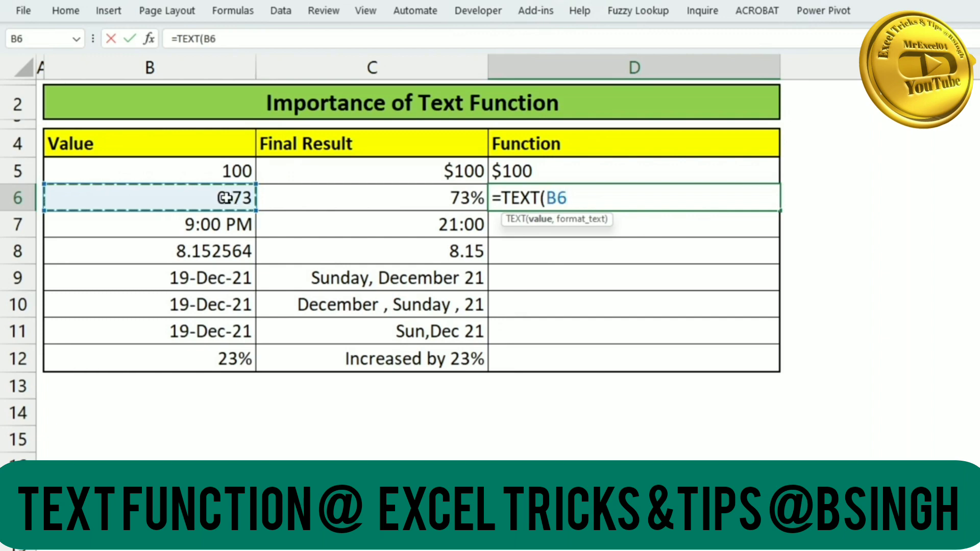
pyautogui.write(',')
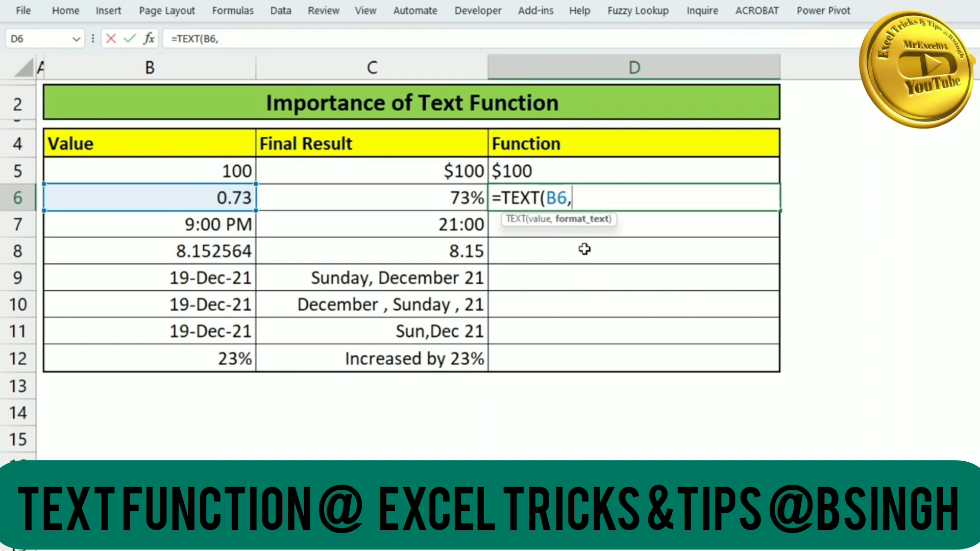
pyautogui.write('"')
pyautogui.write('#')
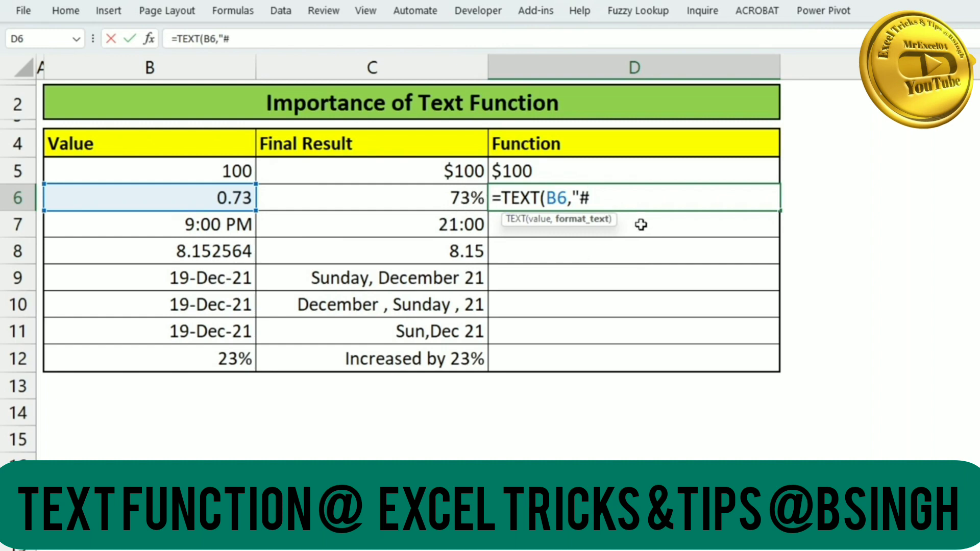
pyautogui.write('%')
pyautogui.write('"')
pyautogui.write(')')
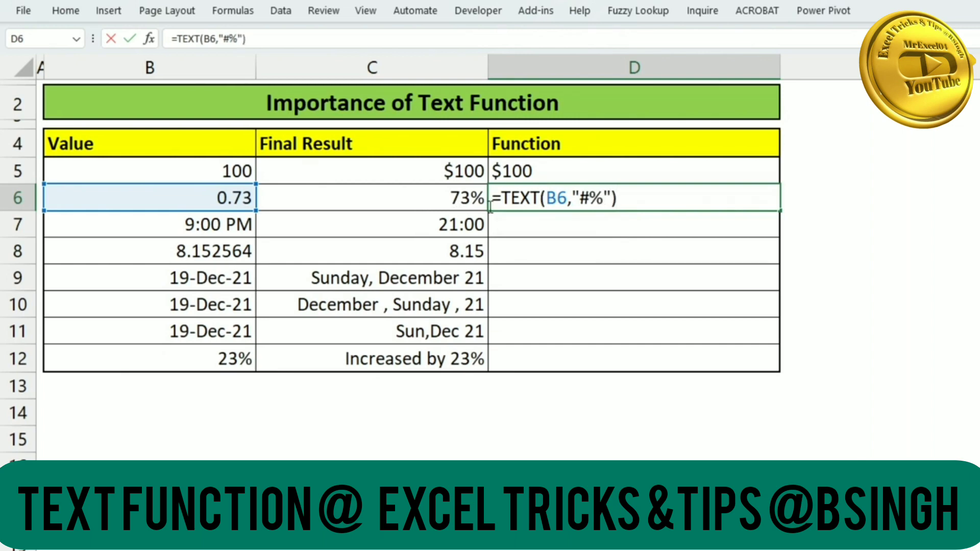
pyautogui.press('Return')
# - Review the 73% result in D6, then select D7
pyautogui.click(490, 202)
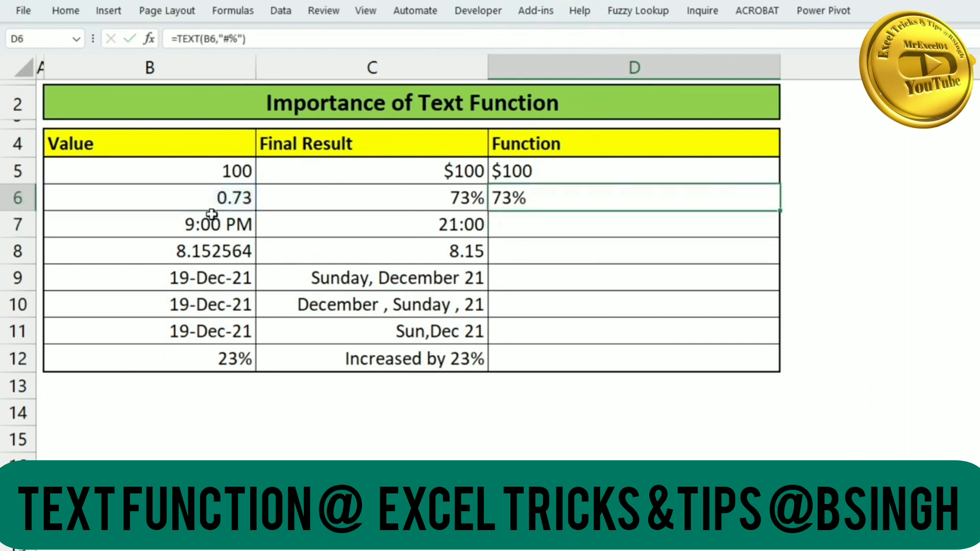
pyautogui.moveTo(204, 185); pyautogui.dragTo(256, 210)
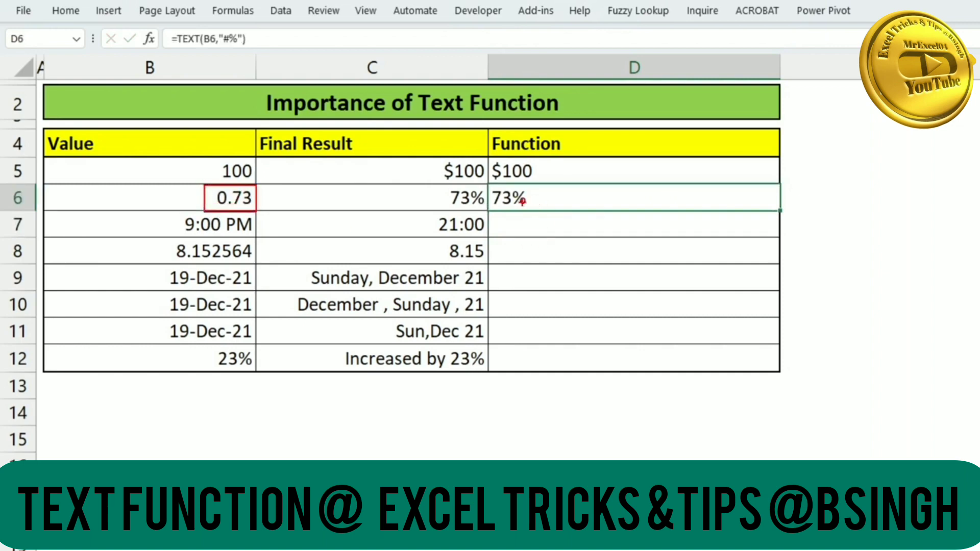
pyautogui.moveTo(485, 184); pyautogui.dragTo(560, 211)
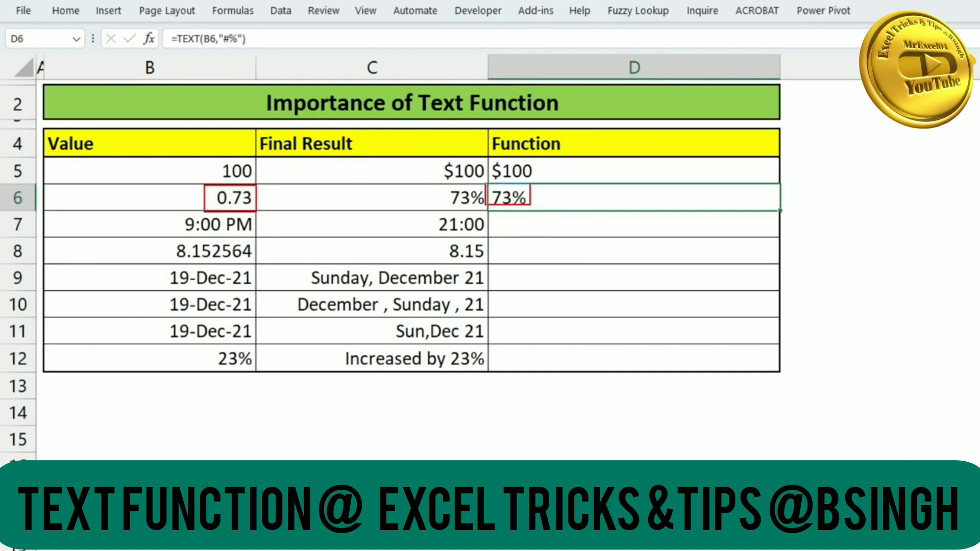
pyautogui.press('Escape')
pyautogui.click(564, 223)
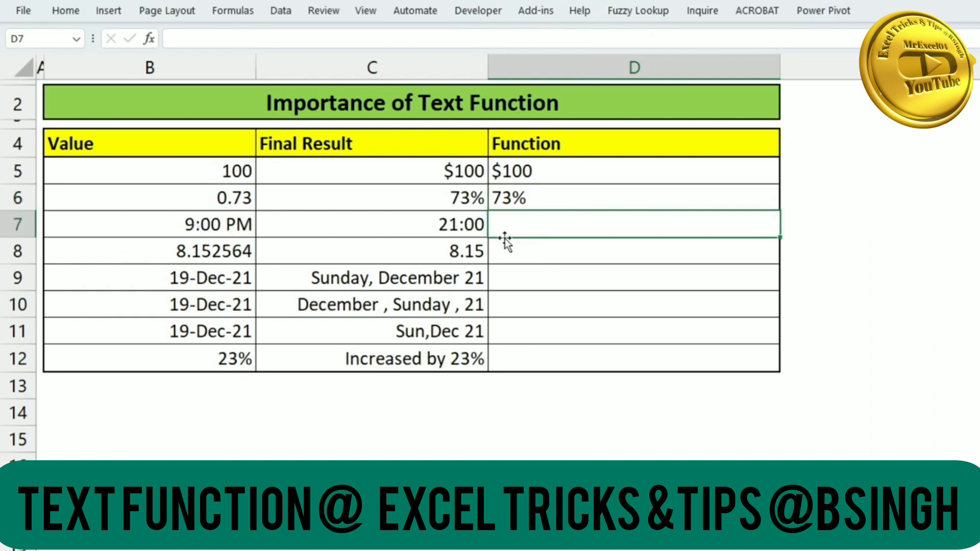
# - Enter =TEXT(B7,"HH:MM") in D7 so 9:00 PM shows as 21:00
pyautogui.write('=')
pyautogui.write('tex')
pyautogui.press('Tab')
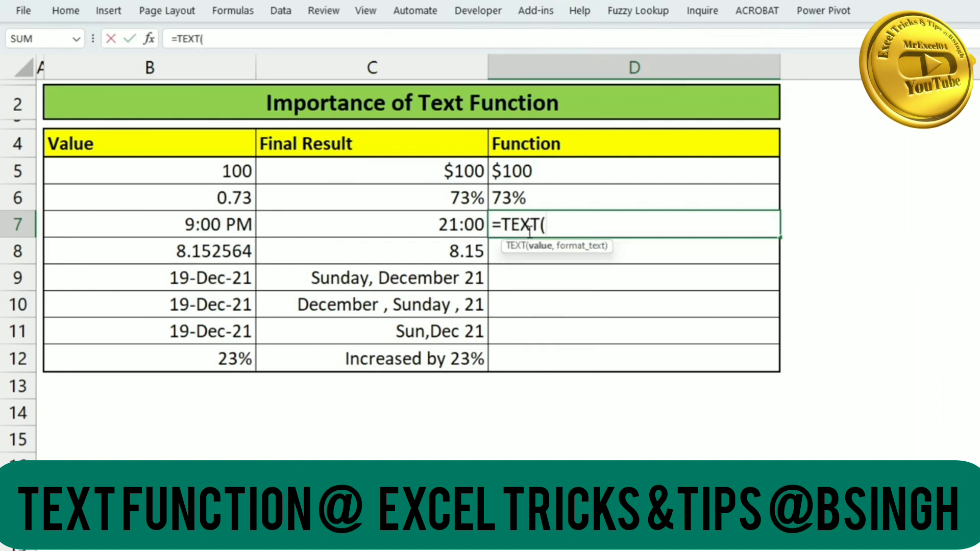
pyautogui.click(199, 221)
pyautogui.write(',')
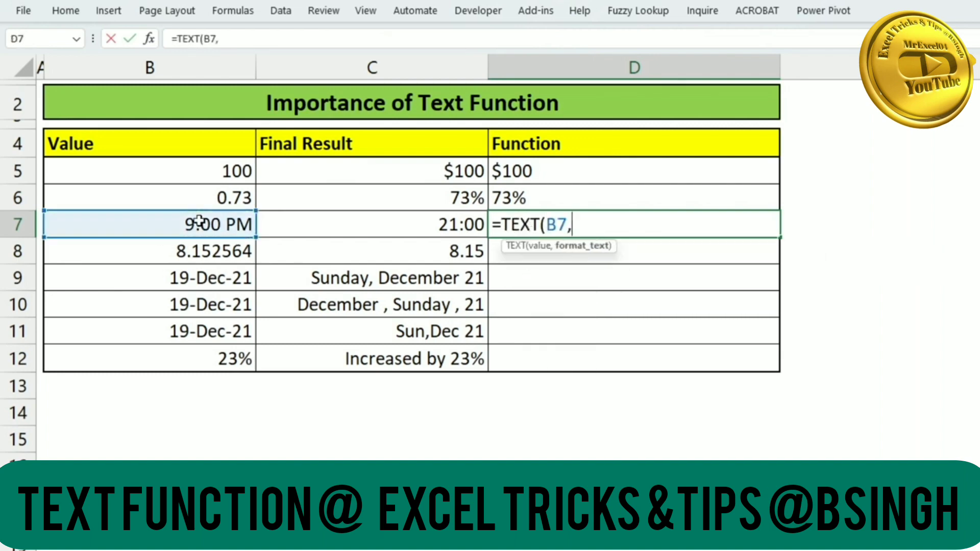
pyautogui.write('"')
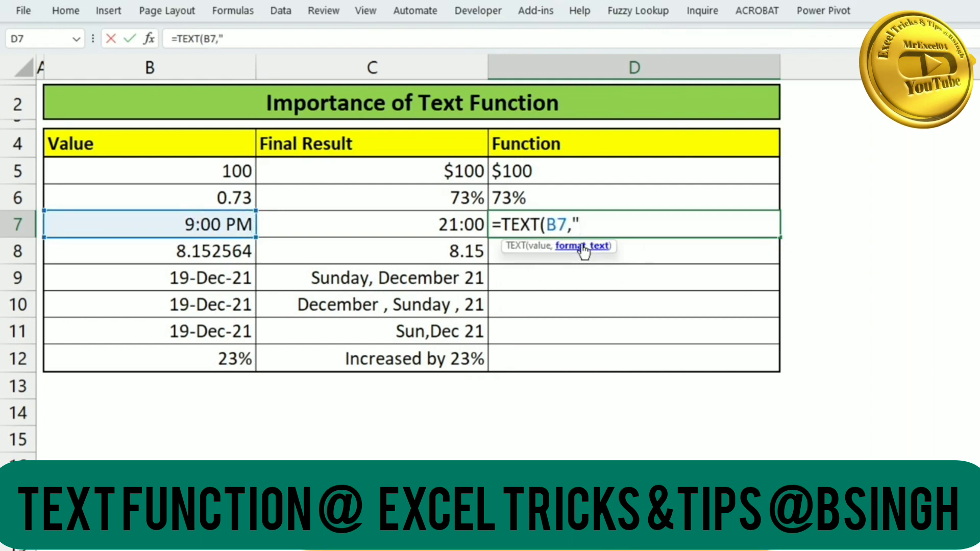
pyautogui.write('HH:')
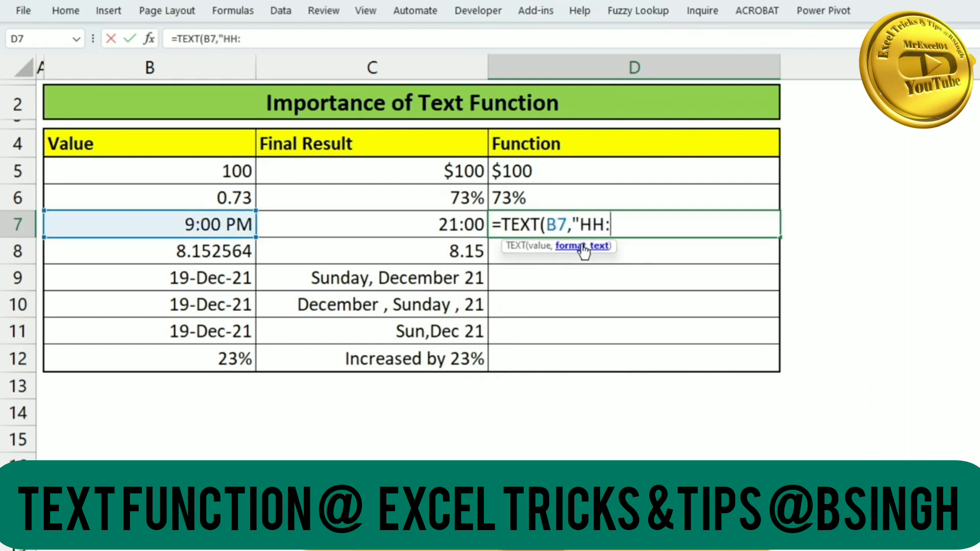
pyautogui.write('MM')
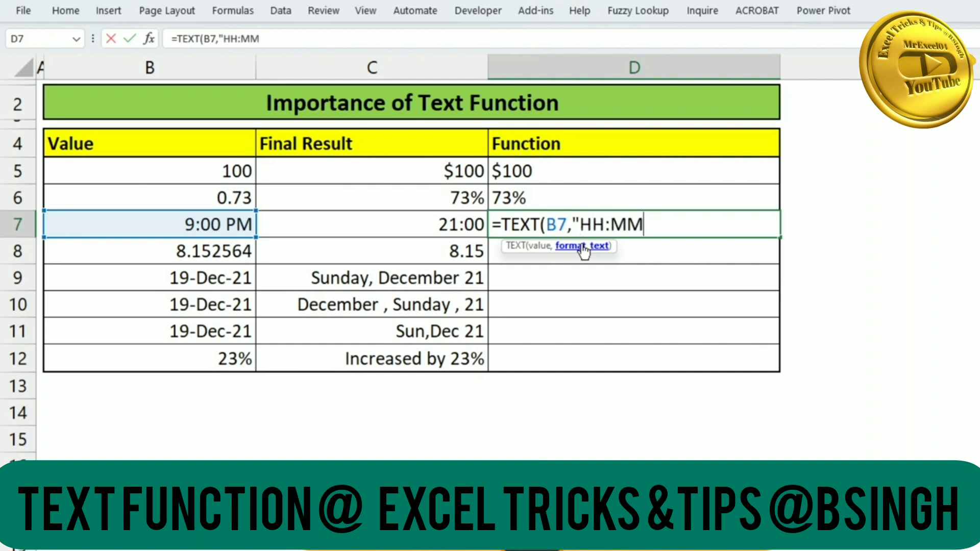
pyautogui.write('")')
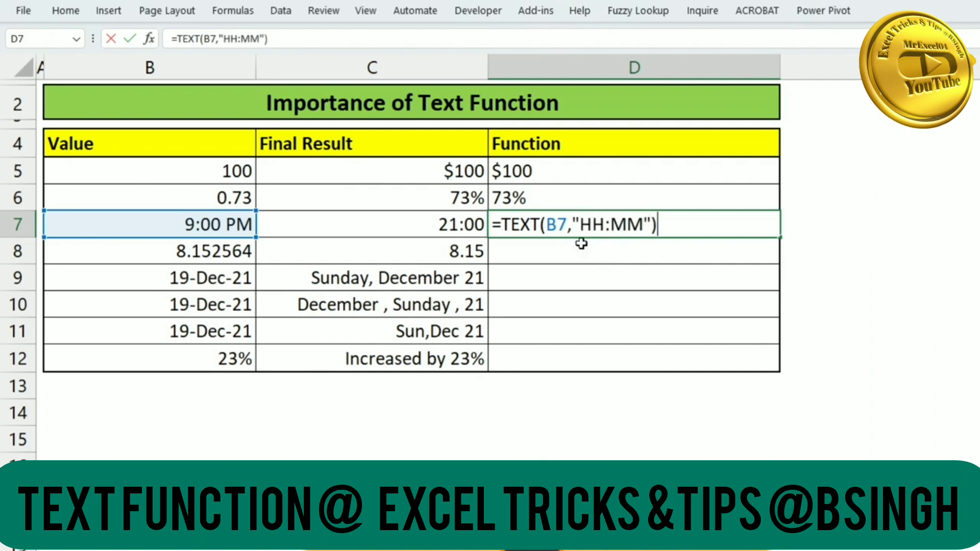
pyautogui.press('Return')
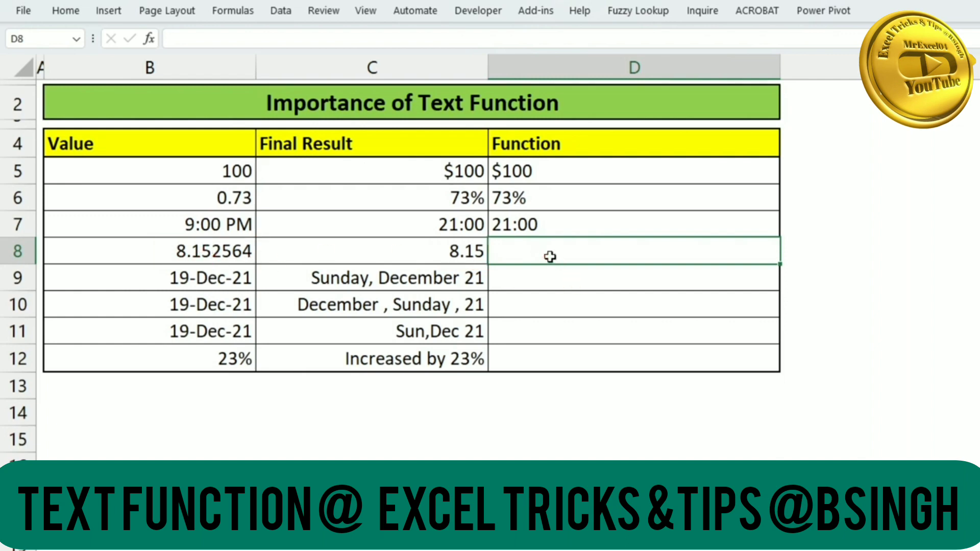
# - Enter =TEXT(B8,"#.##") in D8 to show 8.15, then review its formula
pyautogui.write('=tex')
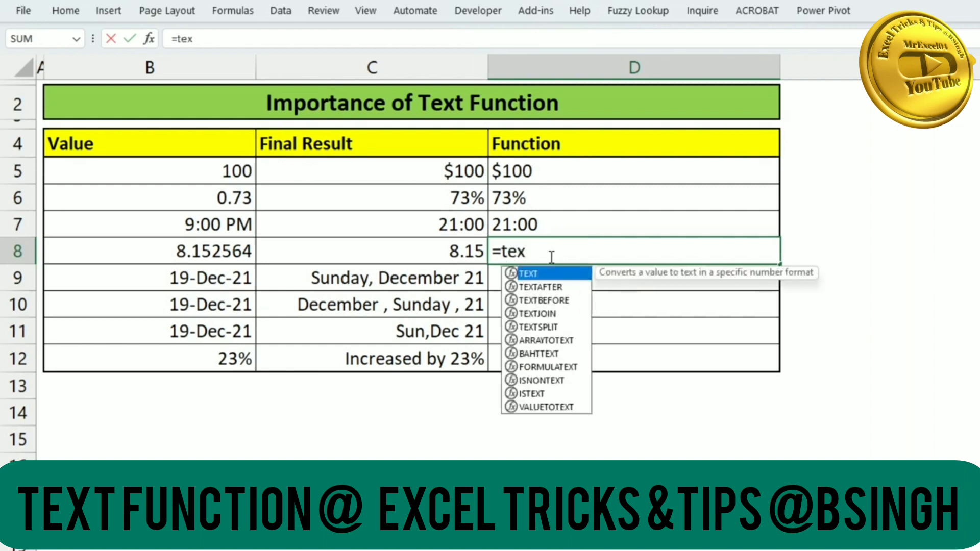
pyautogui.press('Tab')
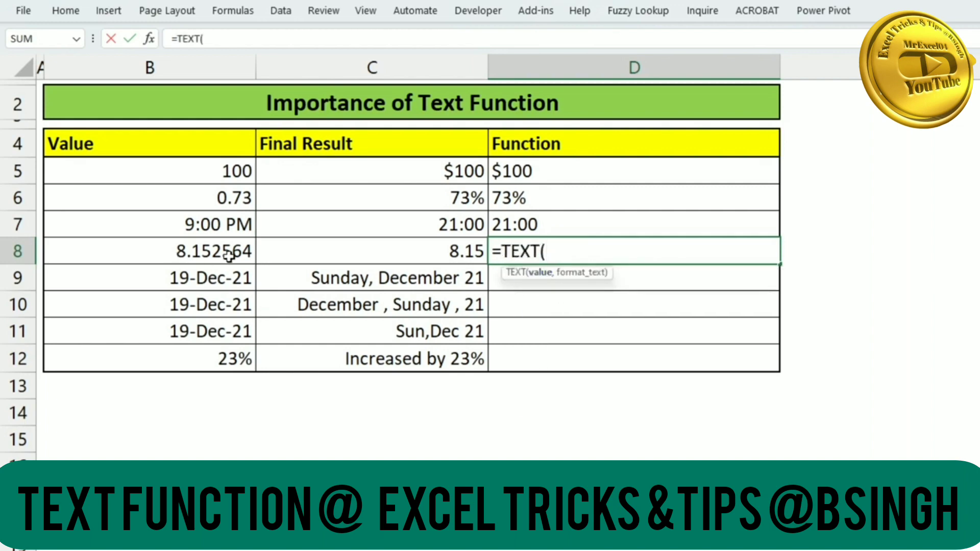
pyautogui.click(228, 255)
pyautogui.write(',')
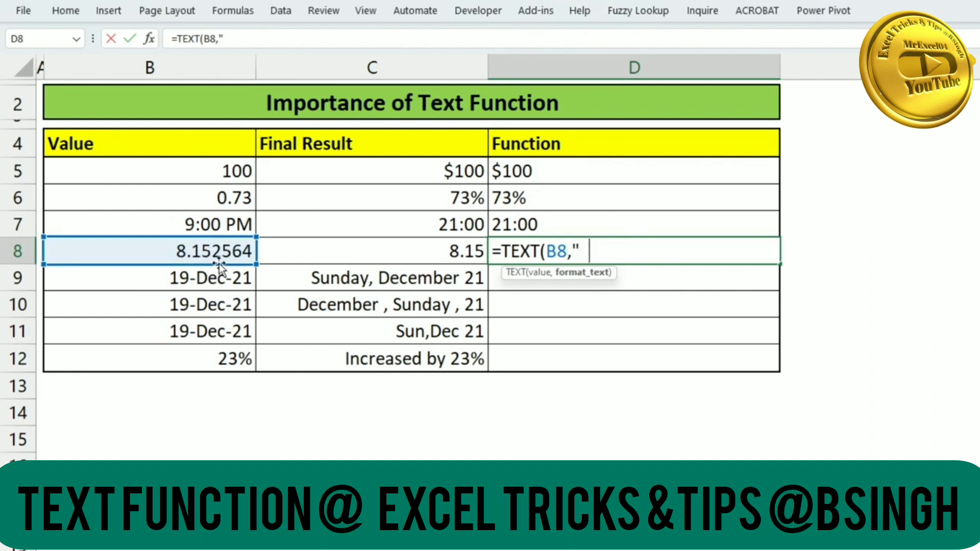
pyautogui.write('#.')
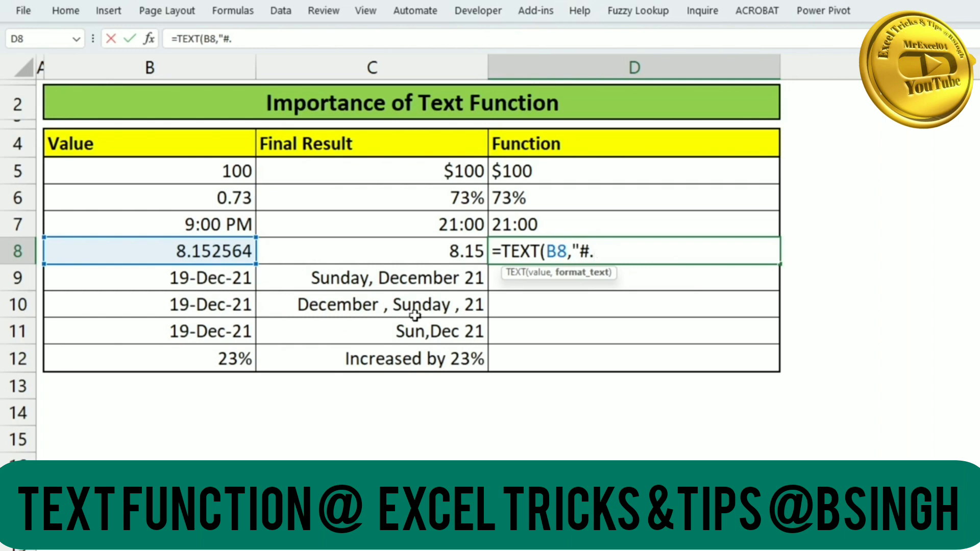
pyautogui.write('##"')
pyautogui.write(')')
pyautogui.press('Return')
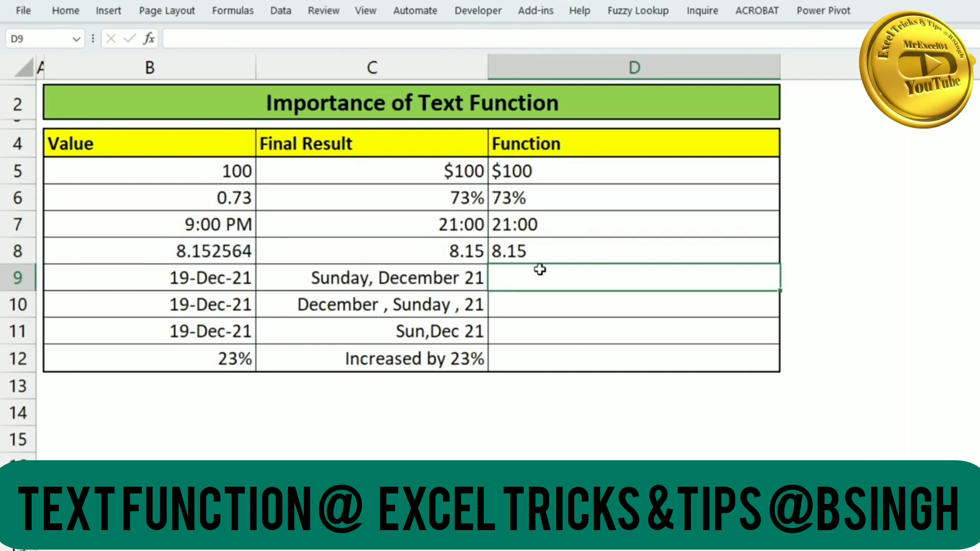
pyautogui.click(462, 252)
pyautogui.click(531, 256)
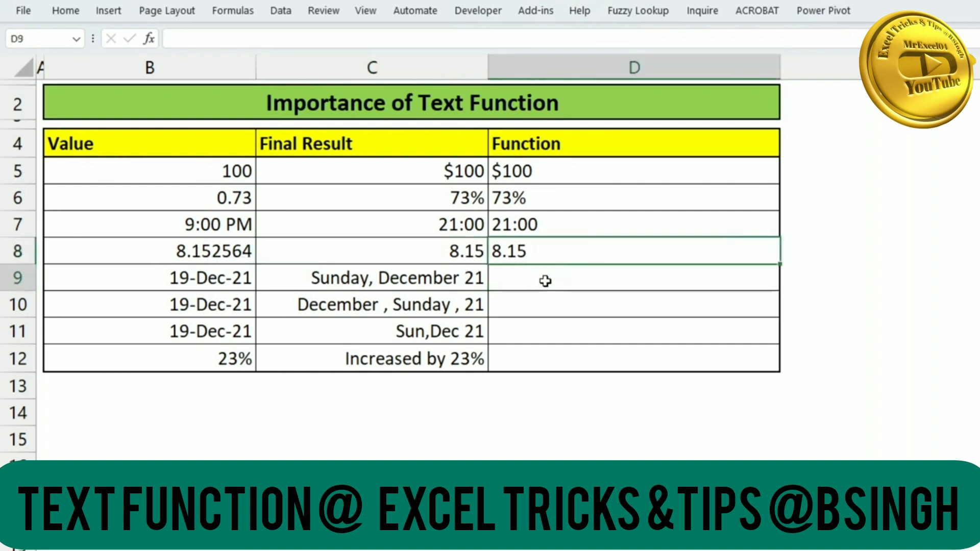
# - Enter =TEXT(B9,"DDDD, MMMM YY") in D9 to show Sunday, December 21
pyautogui.click(545, 281)
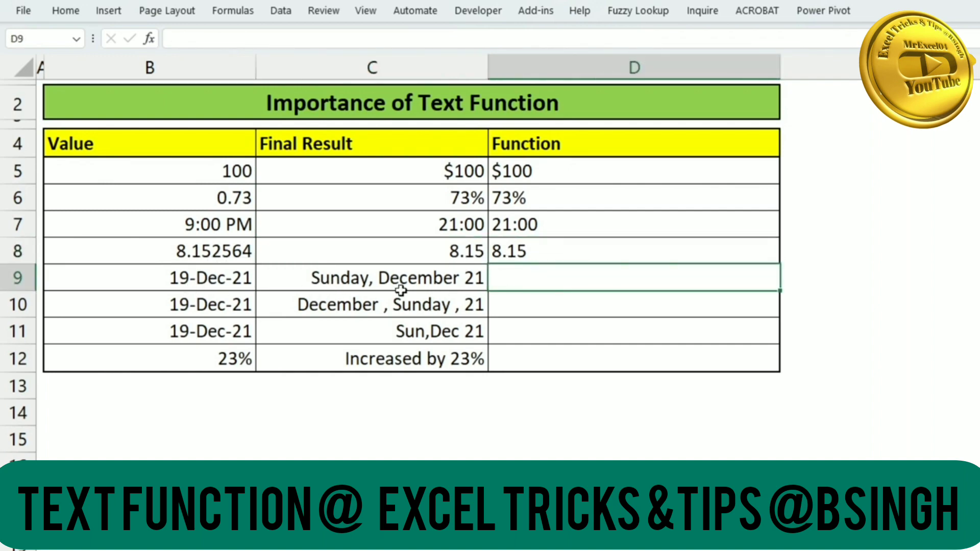
pyautogui.write('=')
pyautogui.write('te')
pyautogui.press('Tab')
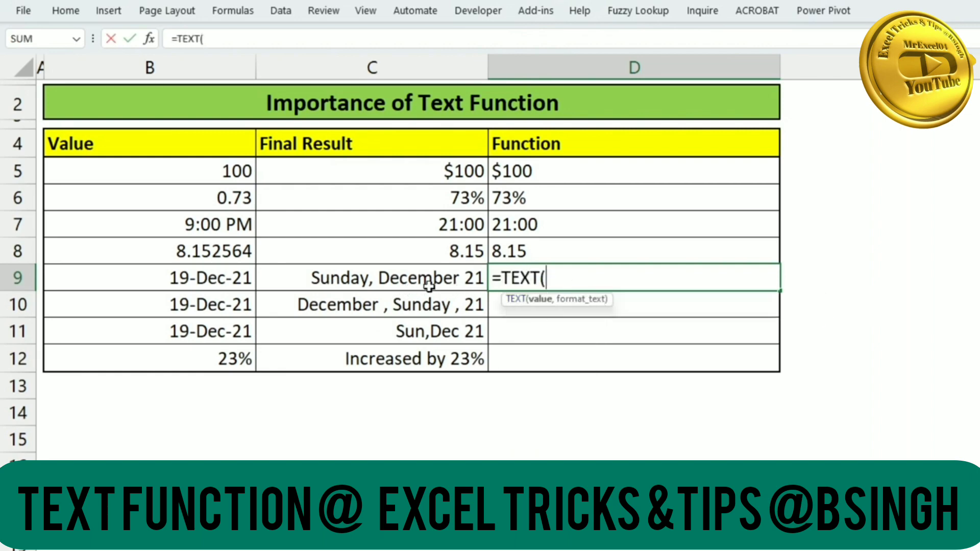
pyautogui.click(177, 284)
pyautogui.write(',')
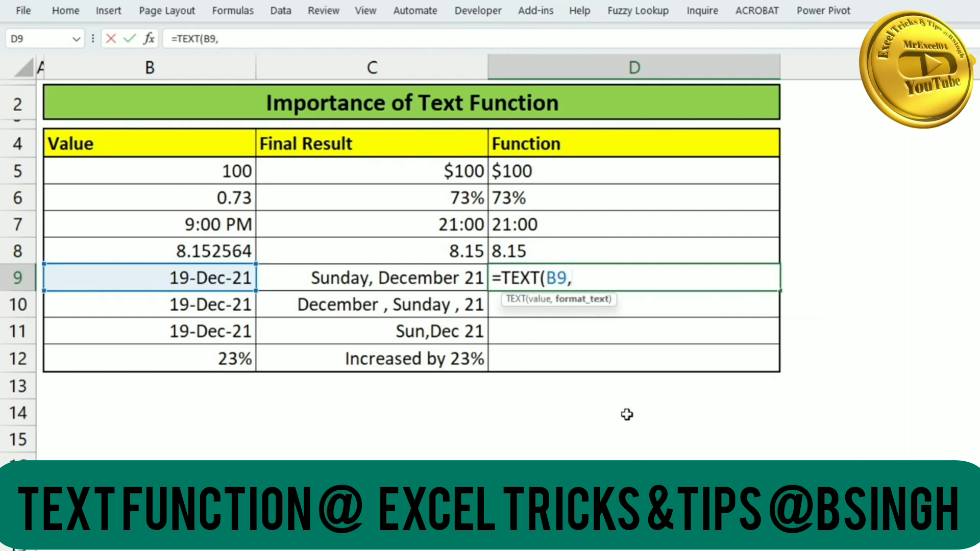
pyautogui.write('"')
pyautogui.write('DDDD')
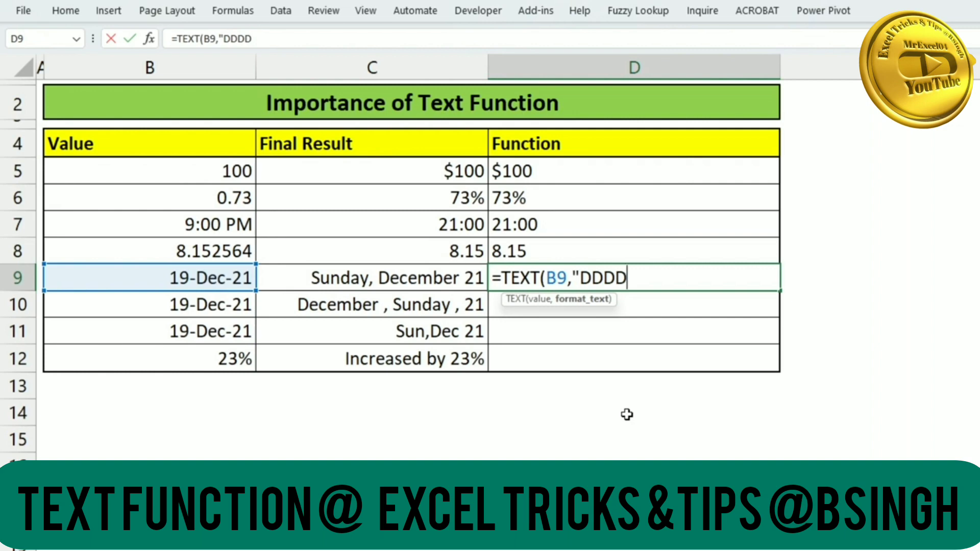
pyautogui.write(', ')
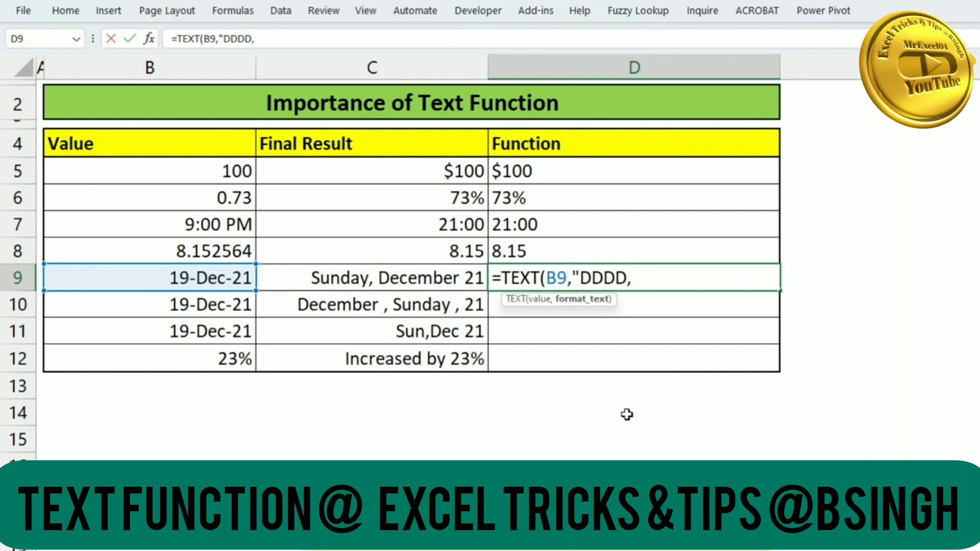
pyautogui.write('MMM')
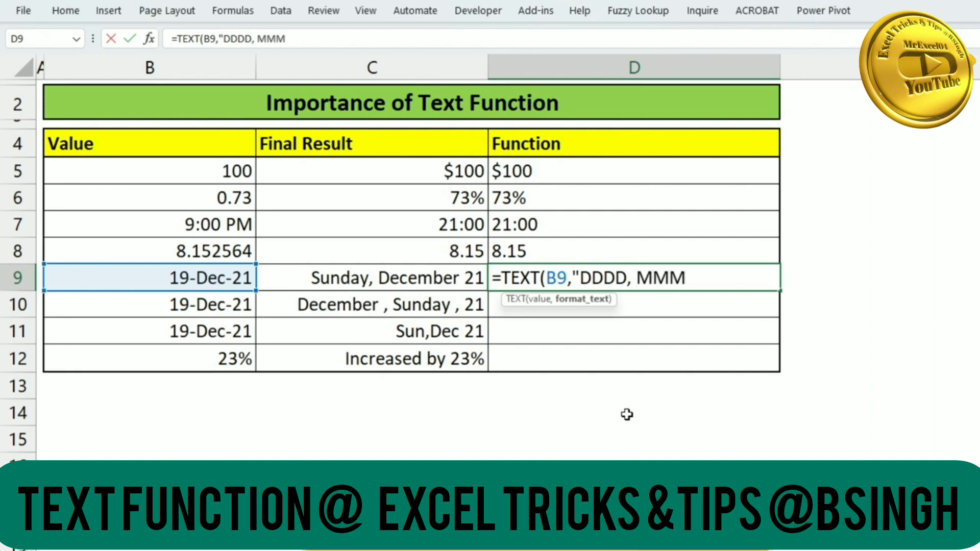
pyautogui.write('M')
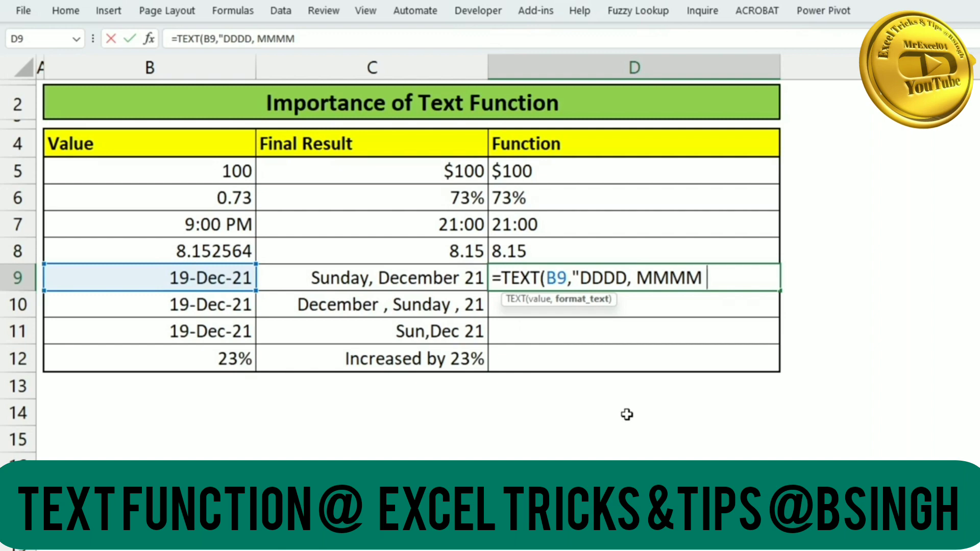
pyautogui.write('YY')
pyautogui.write('")')
pyautogui.press('Return')
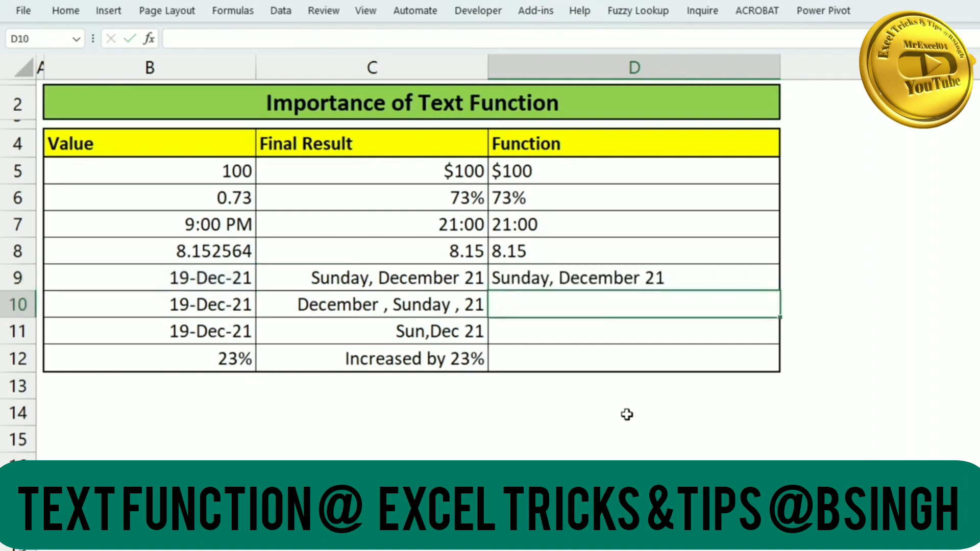
pyautogui.press('Up')
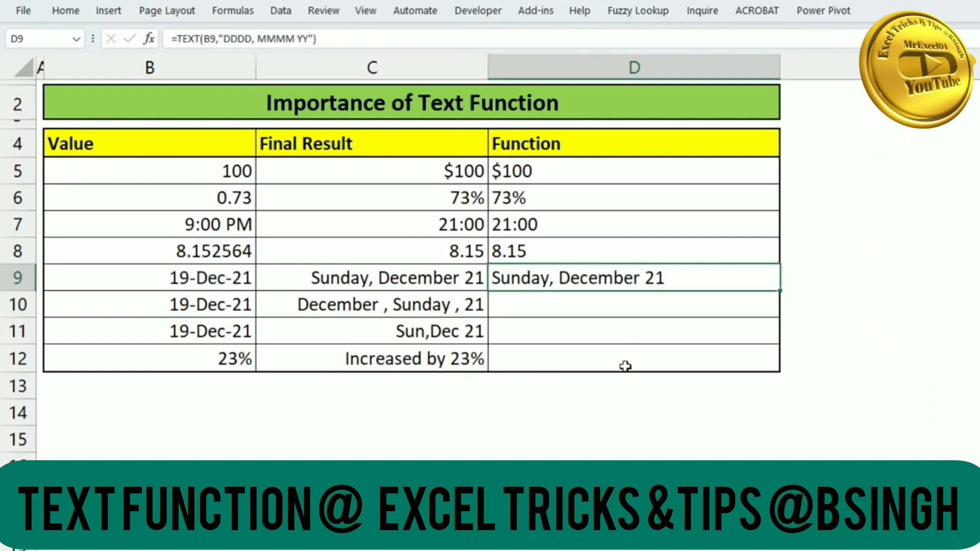
# - Enter =TEXT(B10,"MMMM , DDDD , YY") in D10 to show December , Sunday , 21
pyautogui.click(560, 307)
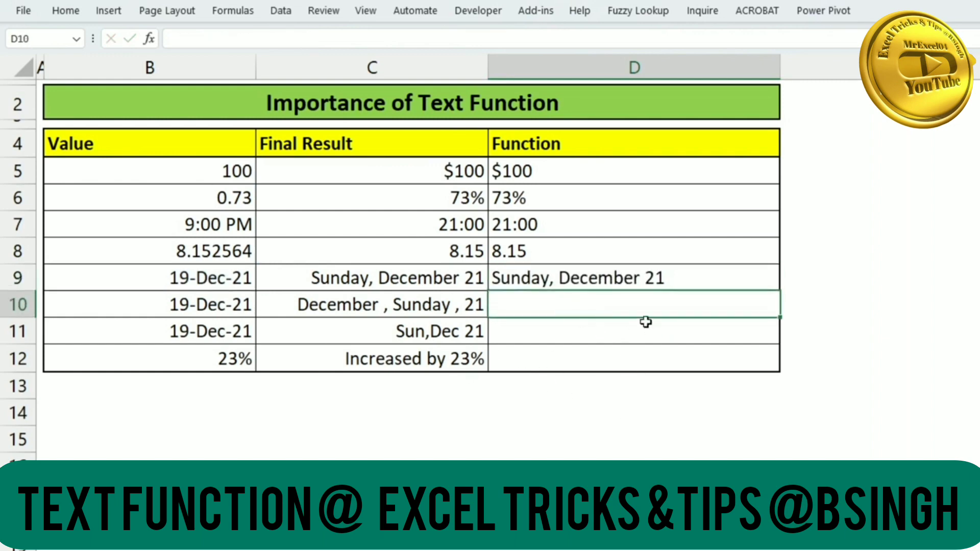
pyautogui.write('=te')
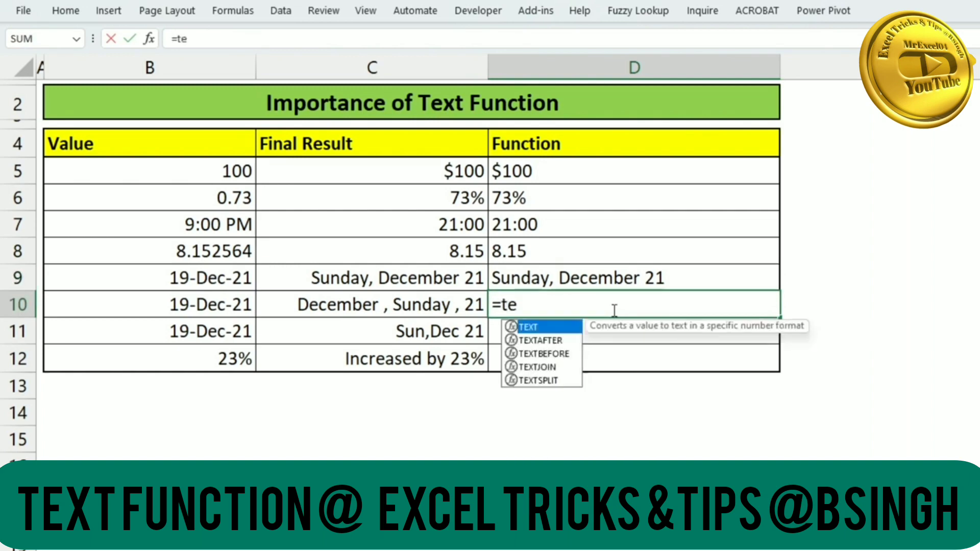
pyautogui.write('x')
pyautogui.press('Tab')
pyautogui.press('Left')
pyautogui.press('Left')
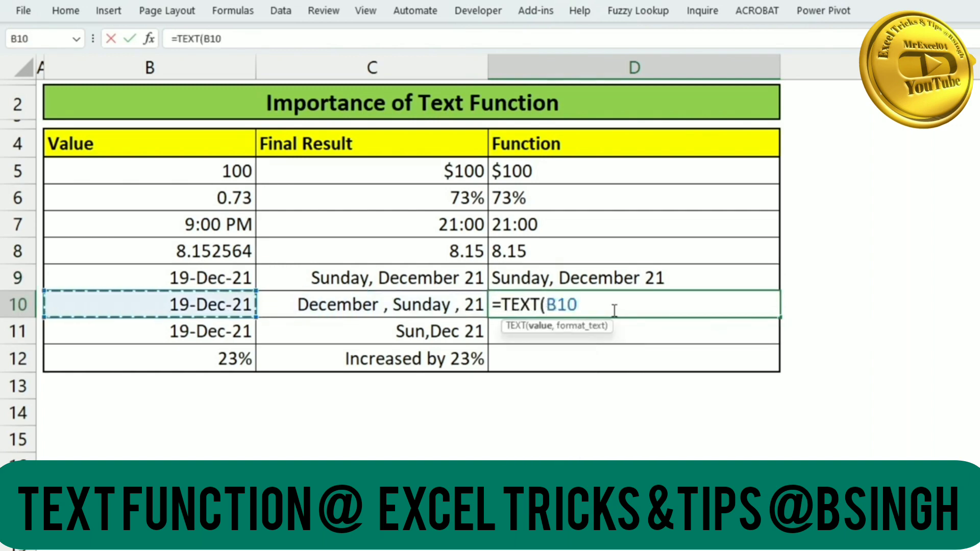
pyautogui.write(',"')
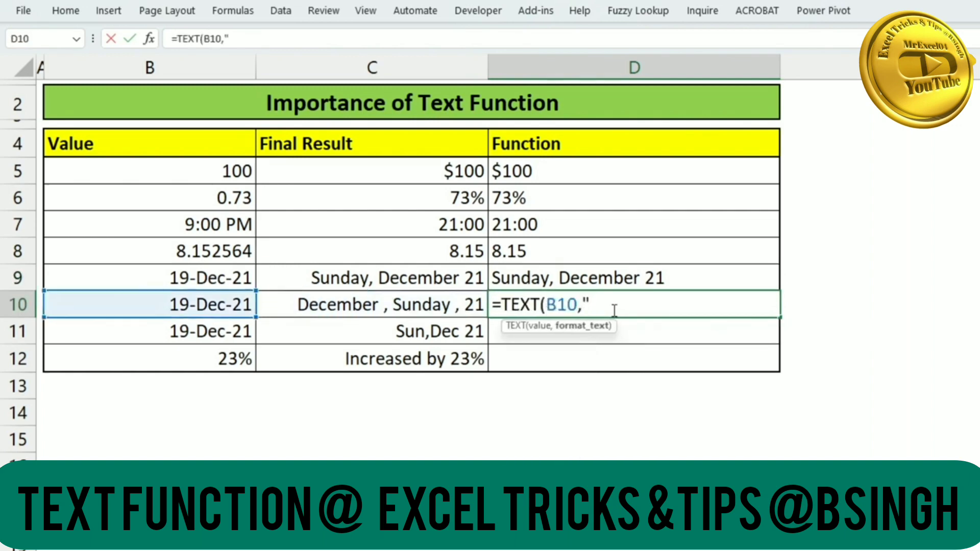
pyautogui.write('M')
pyautogui.write('MMM ,')
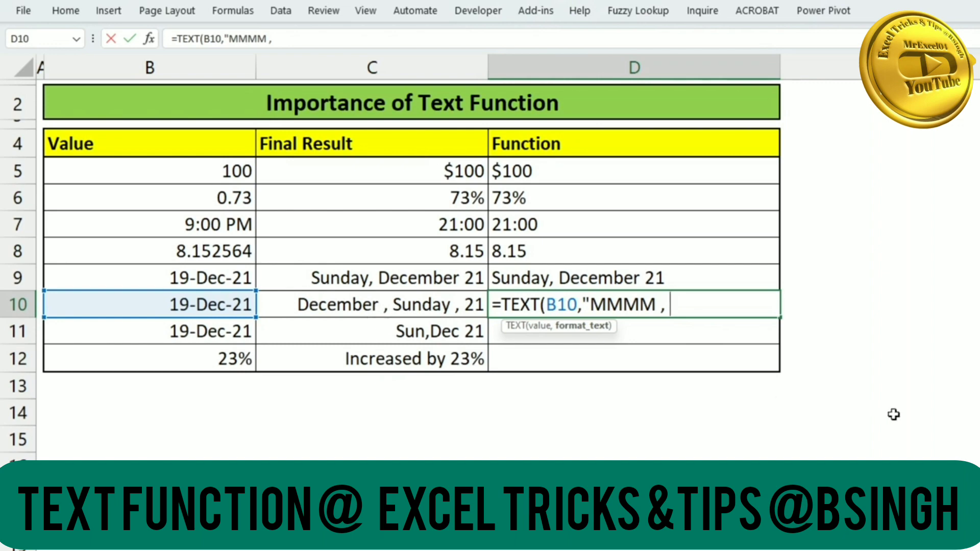
pyautogui.write('DDDD')
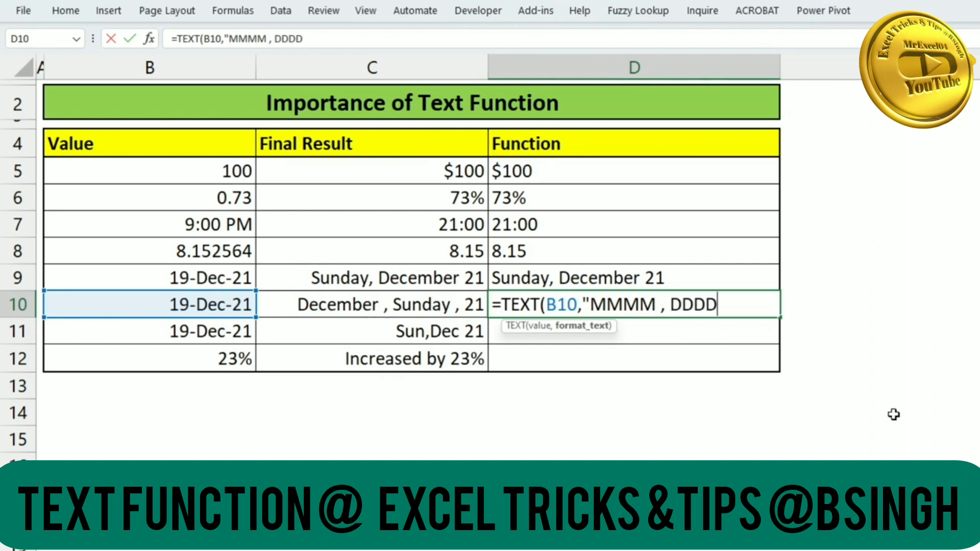
pyautogui.write(' , ')
pyautogui.write('YY')
pyautogui.write('"')
pyautogui.write(')')
pyautogui.press('Return')
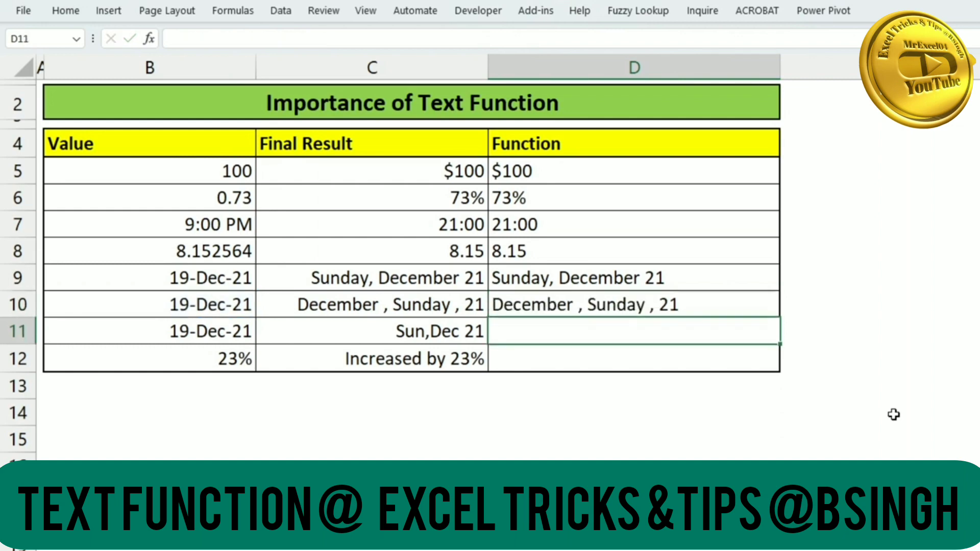
# - Enter =TEXT(B11,"DDD,MMM YY") in D11 so it reads Sun,Dec 21
pyautogui.write('=')
pyautogui.write('text')
pyautogui.press('Tab')
pyautogui.press('Left')
pyautogui.press('Left')
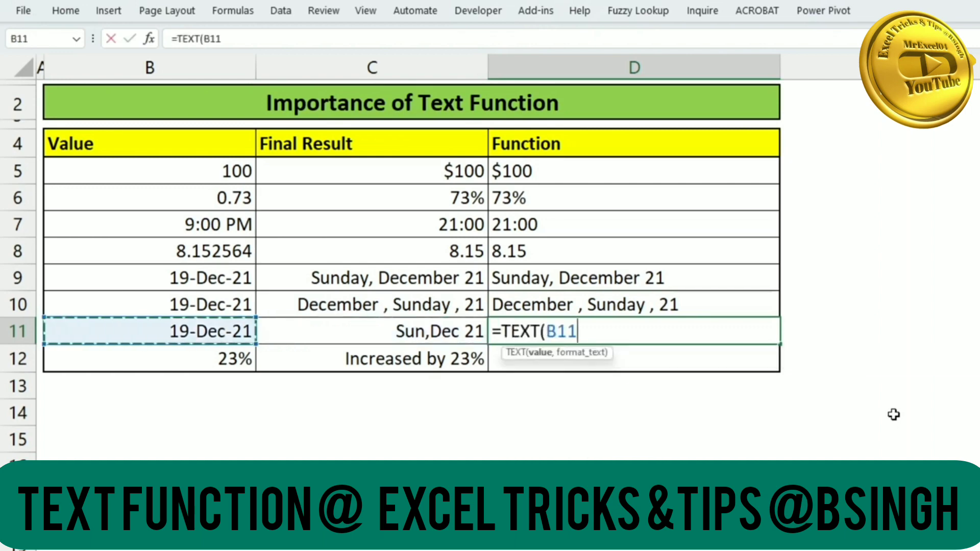
pyautogui.write(',')
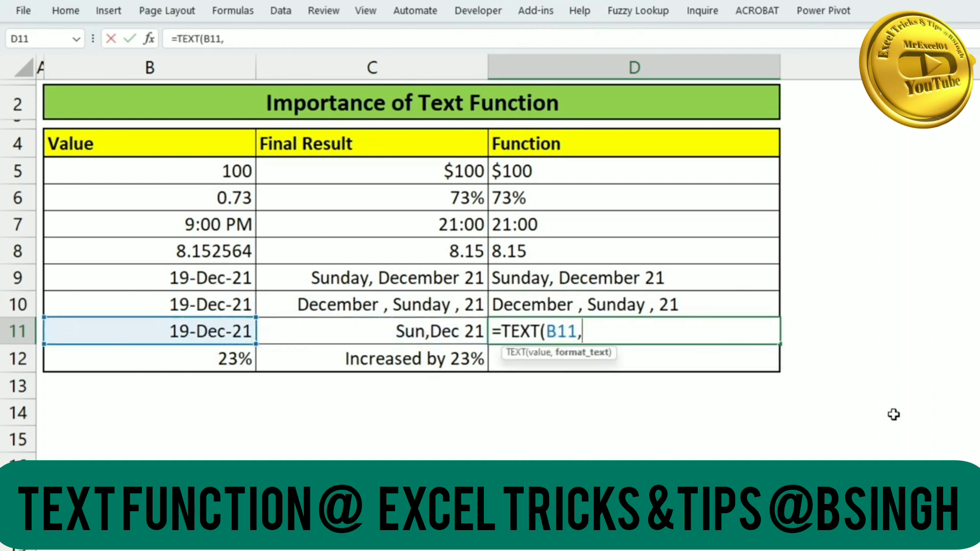
pyautogui.write('"')
pyautogui.write('DDDD')
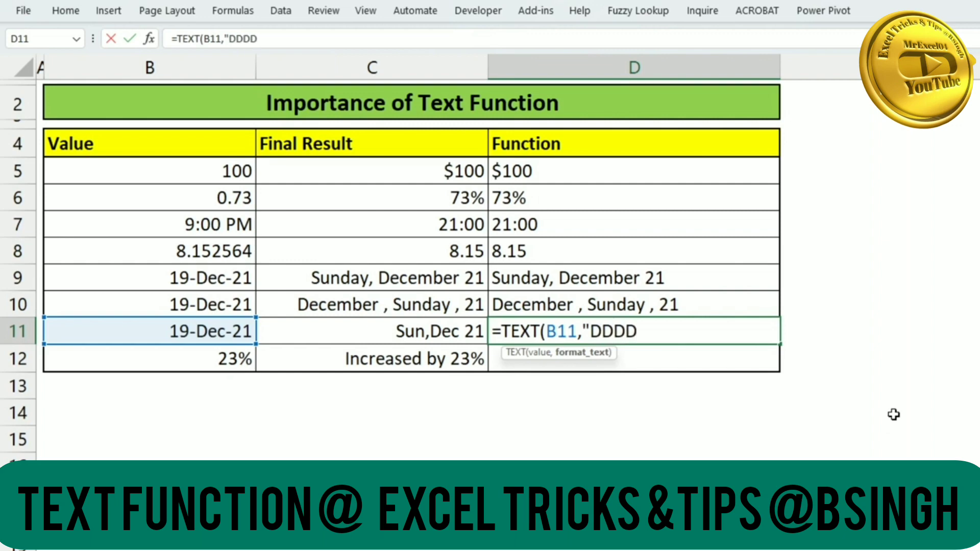
pyautogui.press('BackSpace')
pyautogui.write(',')
pyautogui.write('MMM')
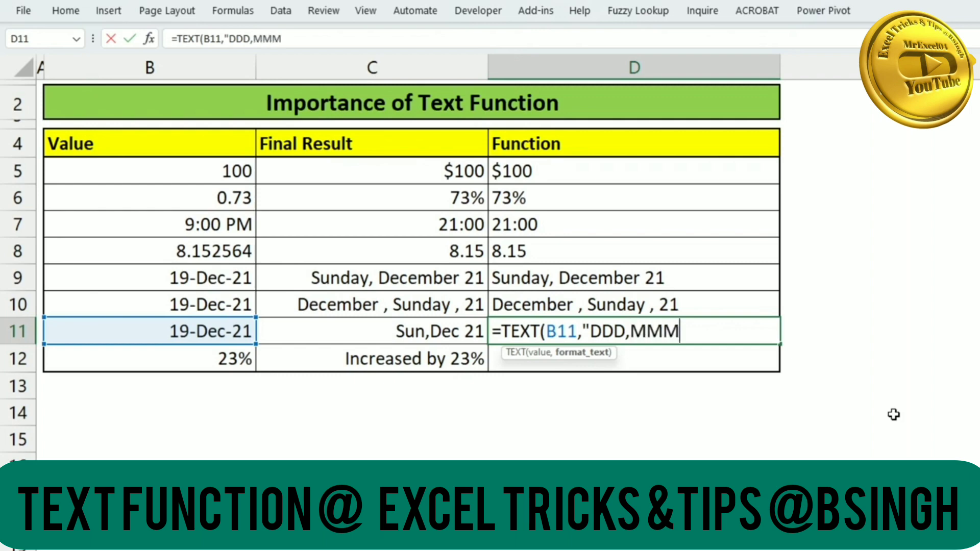
pyautogui.write(' YY"')
pyautogui.write(')')
pyautogui.press('Return')
pyautogui.press('Up')
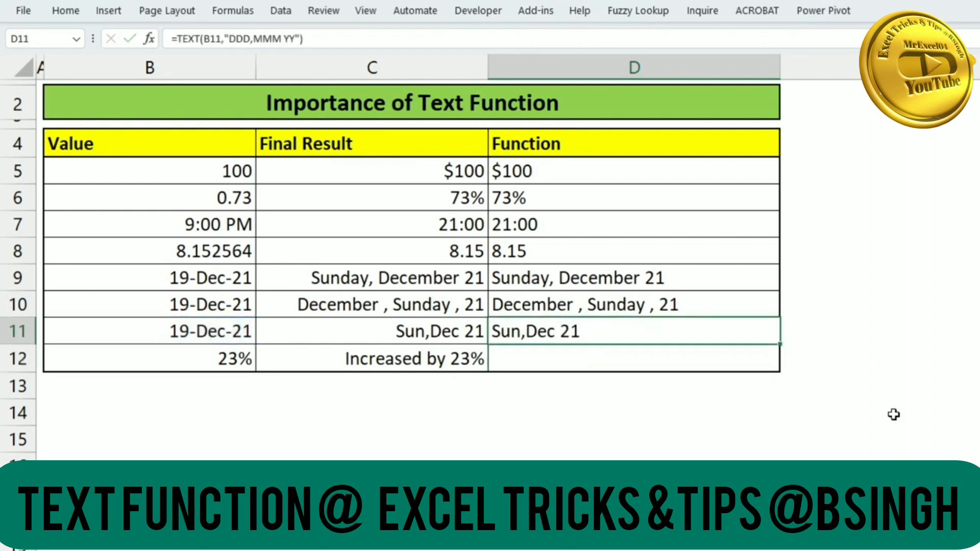
pyautogui.click(229, 365)
# - Check the 'Increased by 23%' target in C12 and select D12
pyautogui.click(375, 370)
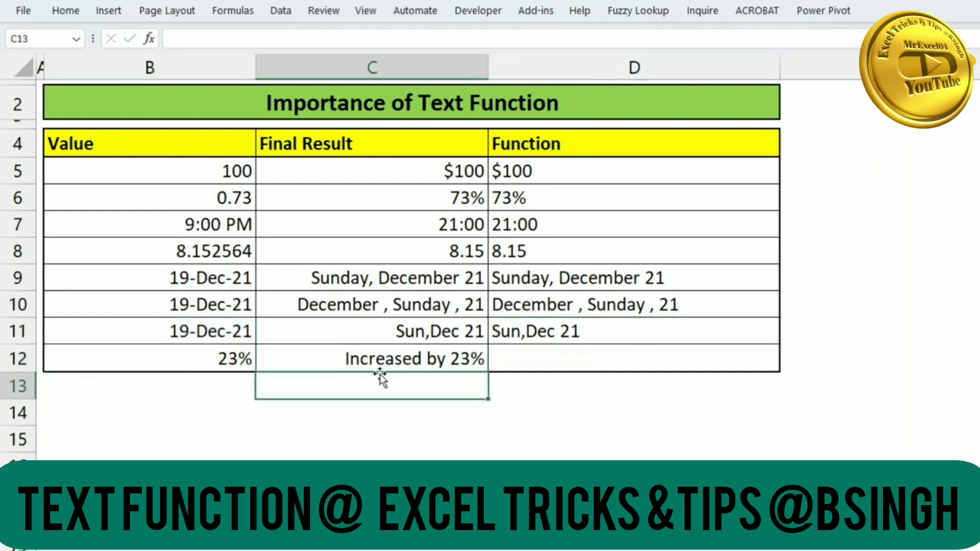
pyautogui.click(585, 352)
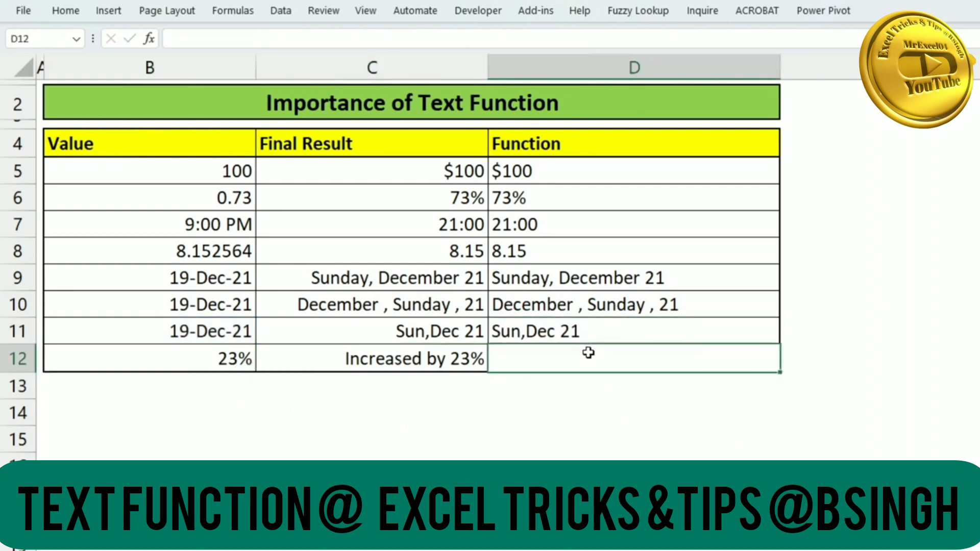
pyautogui.click(460, 366)
pyautogui.click(567, 363)
# - Enter ="Increased by"&TEXT(B12,"#%") in D12, producing Increased by23%
pyautogui.write('=')
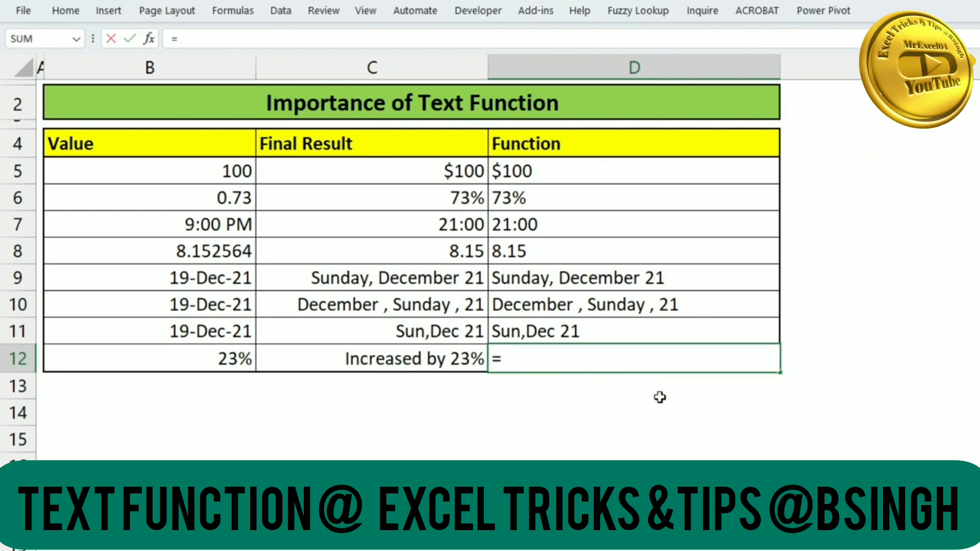
pyautogui.write('Inc')
pyautogui.write('reased')
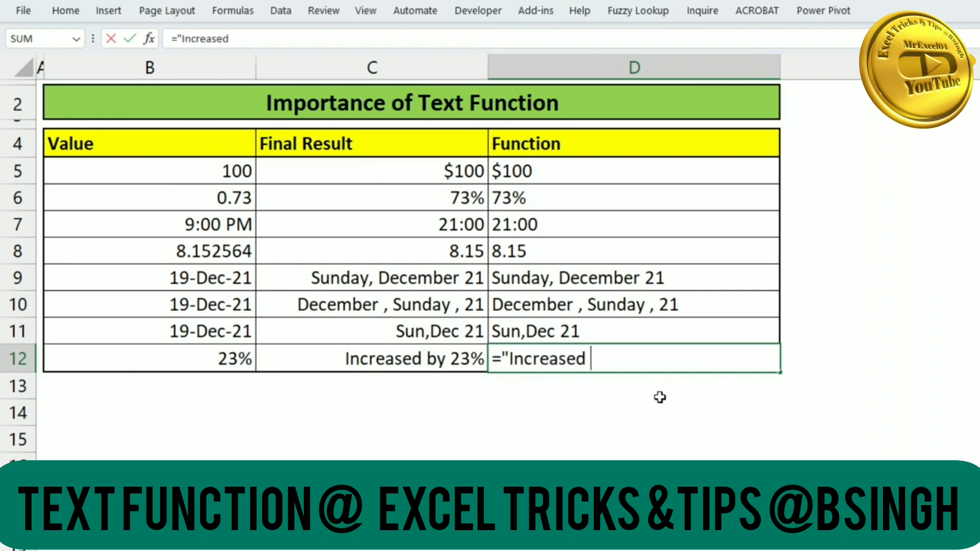
pyautogui.write(' by')
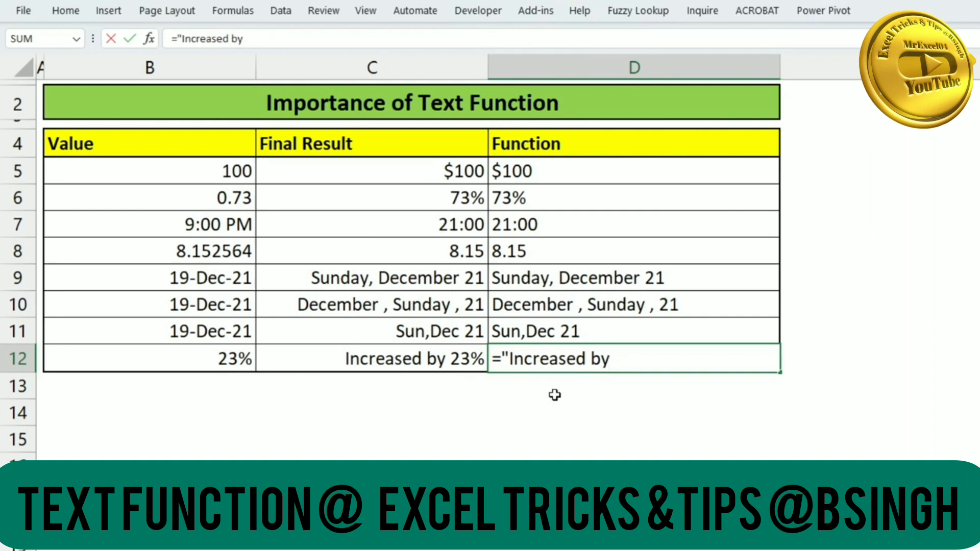
pyautogui.write('"')
pyautogui.write('&')
pyautogui.write(' tex')
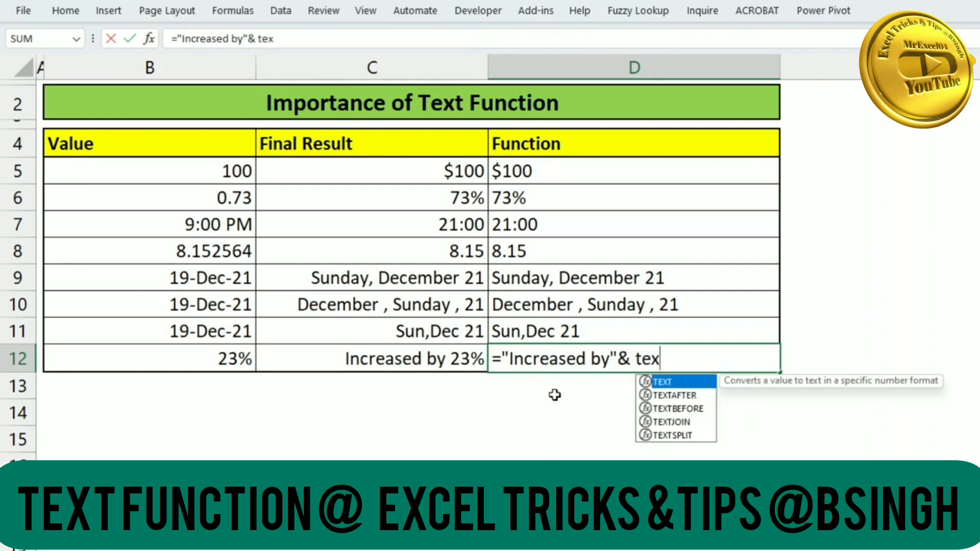
pyautogui.write('t')
pyautogui.press('Tab')
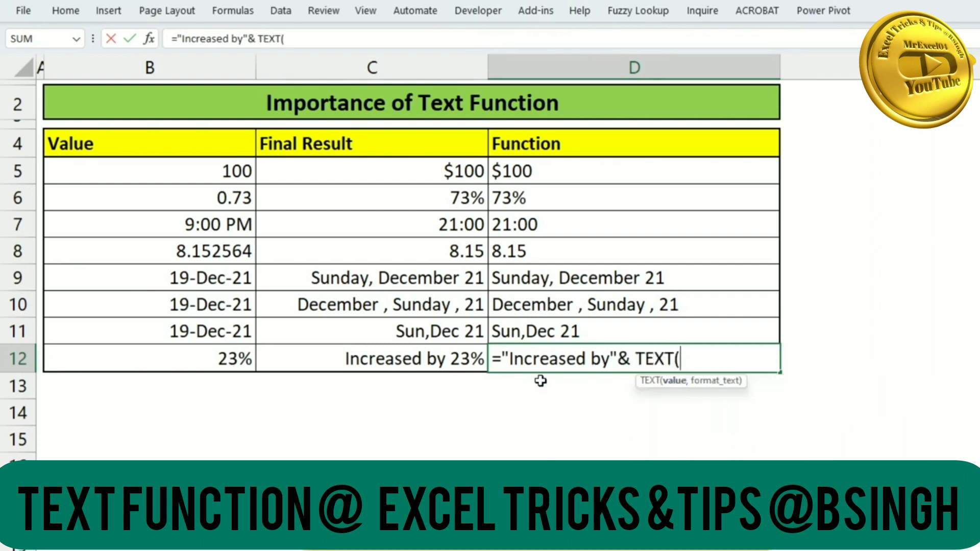
pyautogui.click(218, 363)
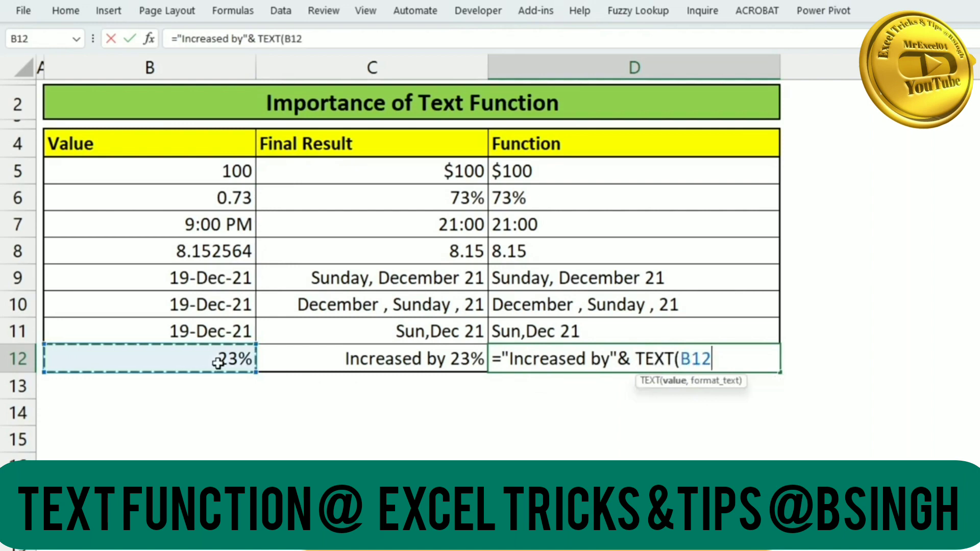
pyautogui.write(',')
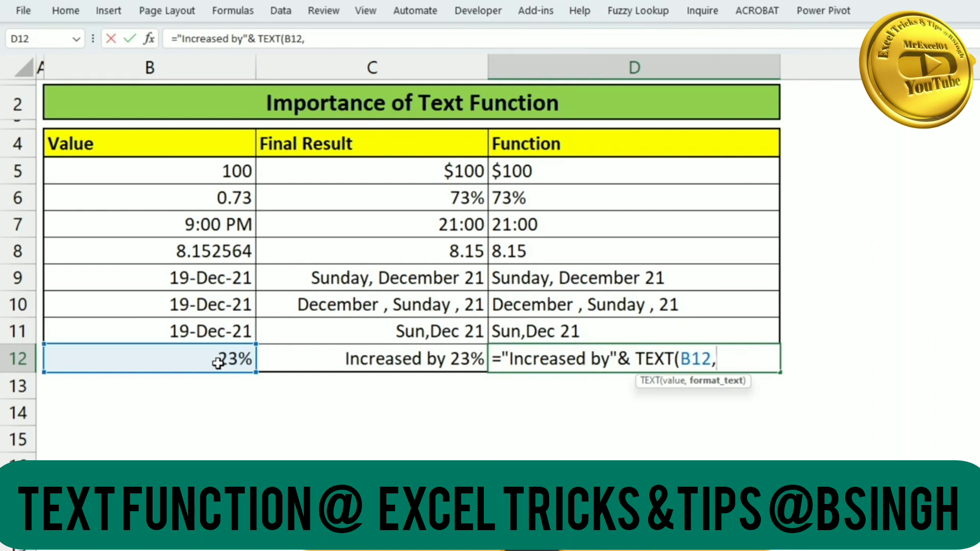
pyautogui.write('#%')
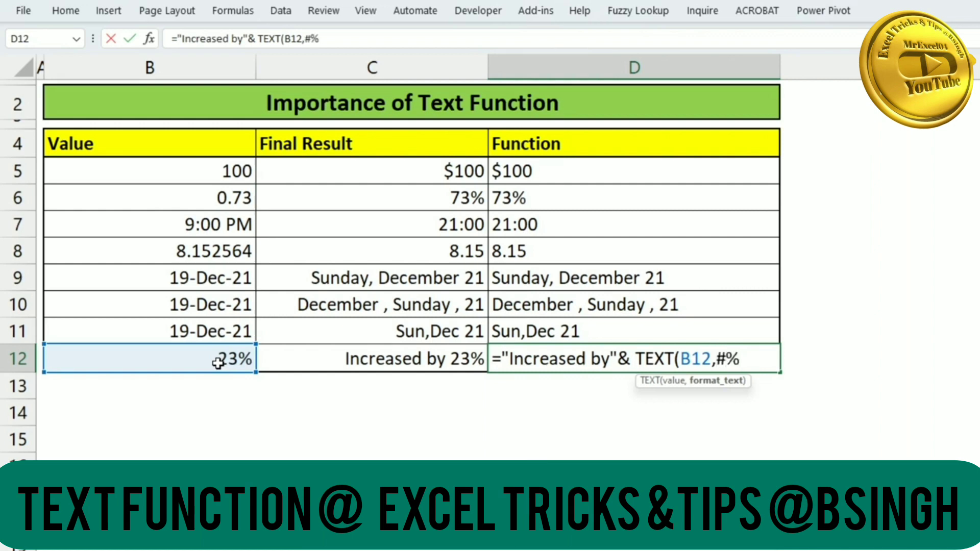
pyautogui.press('Left')
pyautogui.press('Left')
pyautogui.write('"#%')
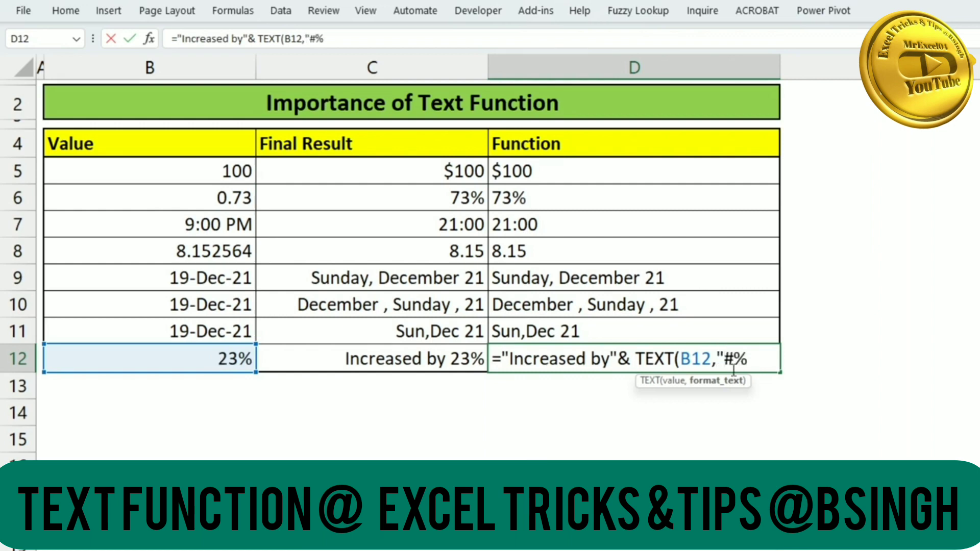
pyautogui.write('")')
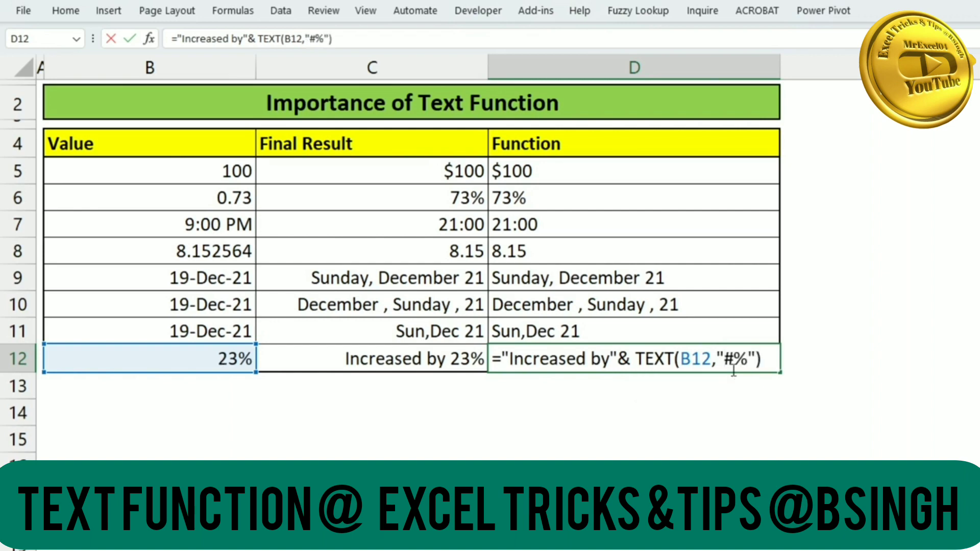
pyautogui.press('Return')
pyautogui.click(732, 369)
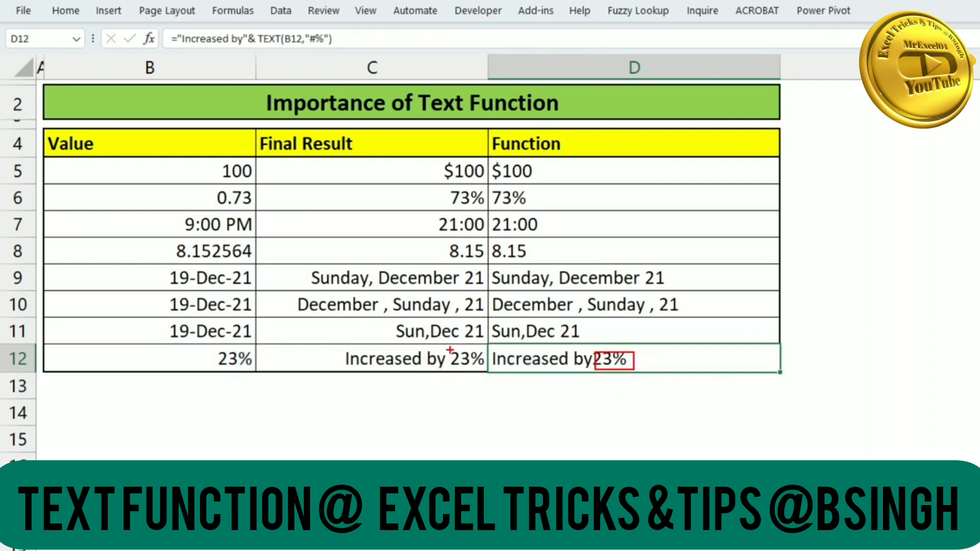
# - Insert &" "& into the D12 formula so it reads Increased by 23%
pyautogui.doubleClick(609, 360)
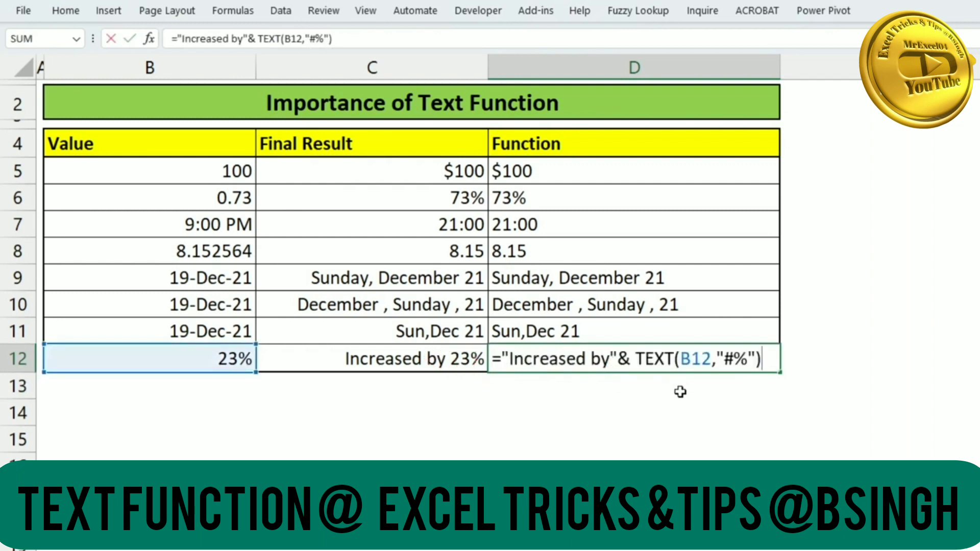
pyautogui.click(631, 358)
pyautogui.write('" "')
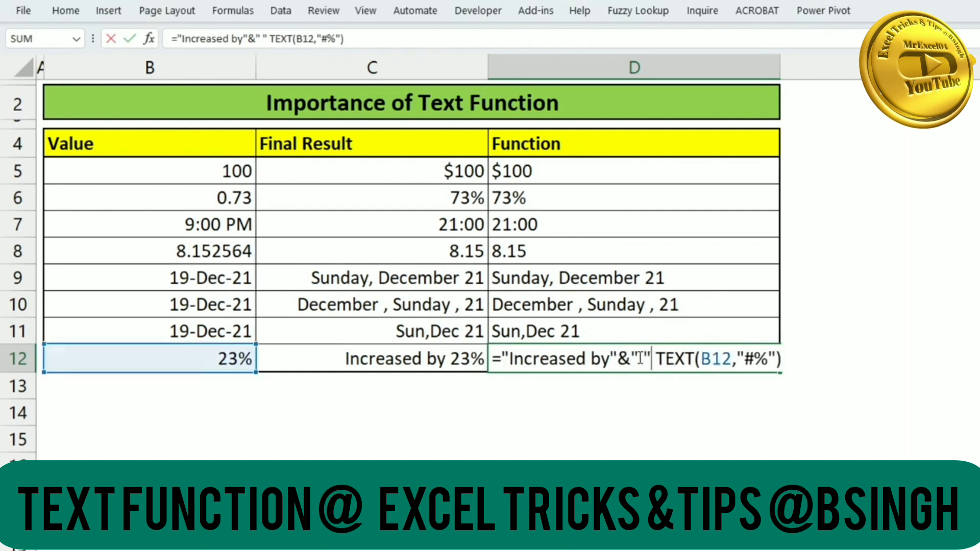
pyautogui.write('&')
pyautogui.press('Delete')
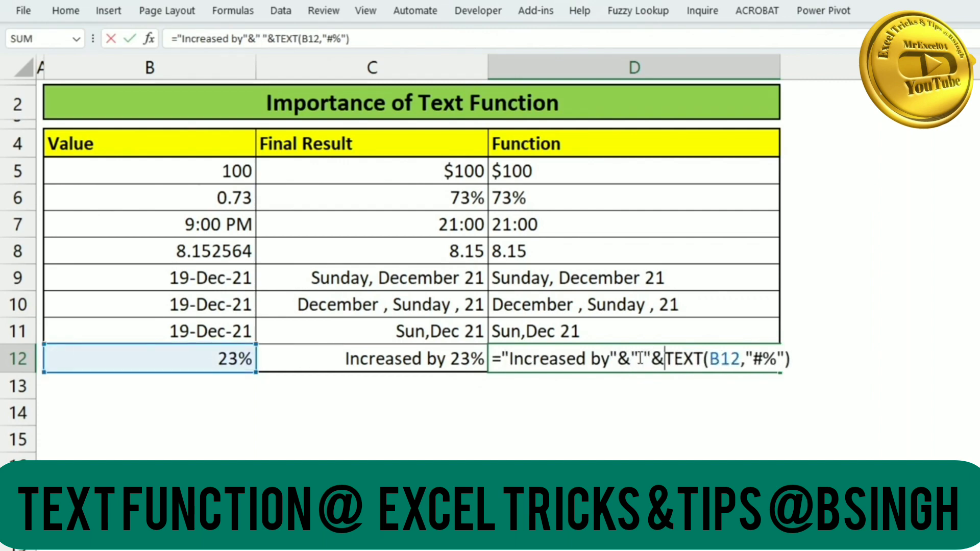
pyautogui.press('Return')
pyautogui.click(638, 357)
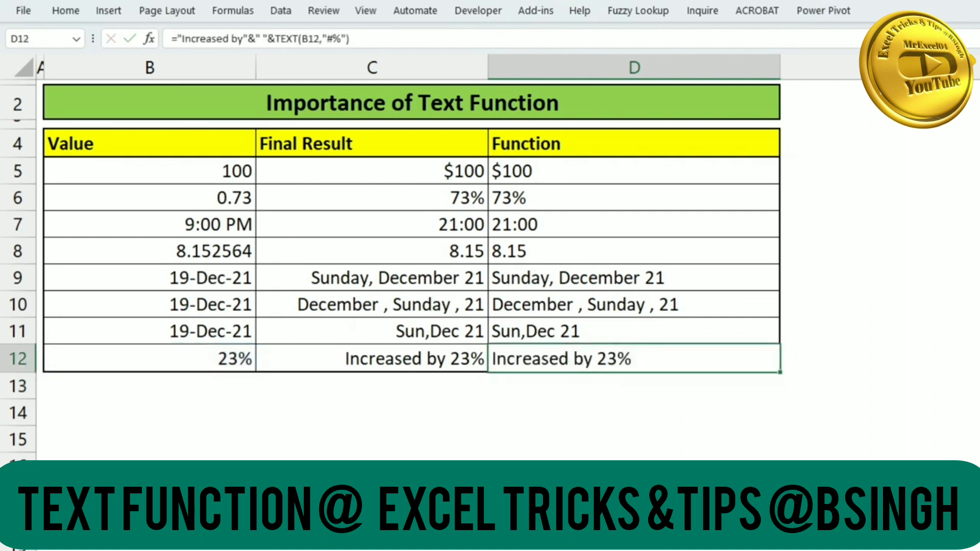